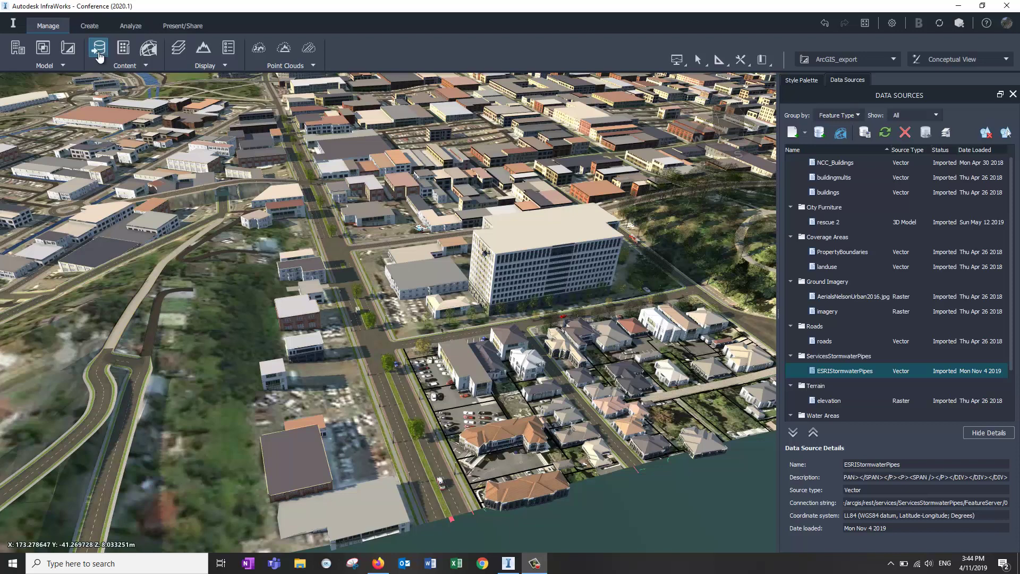
Toggle the Style Palette panel on and then off so the city model fills the window.
left_click(123, 47)
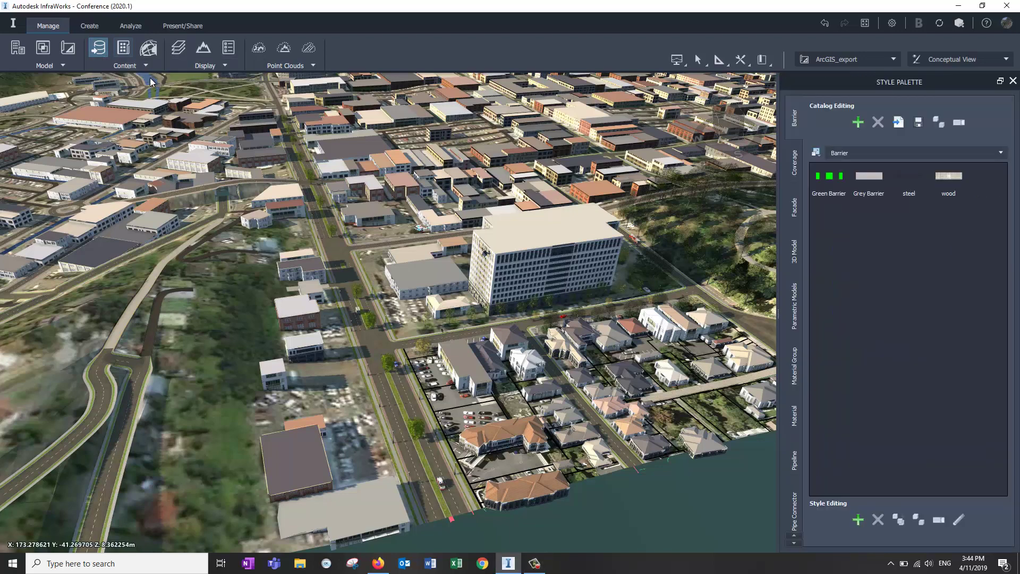
left_click(124, 49)
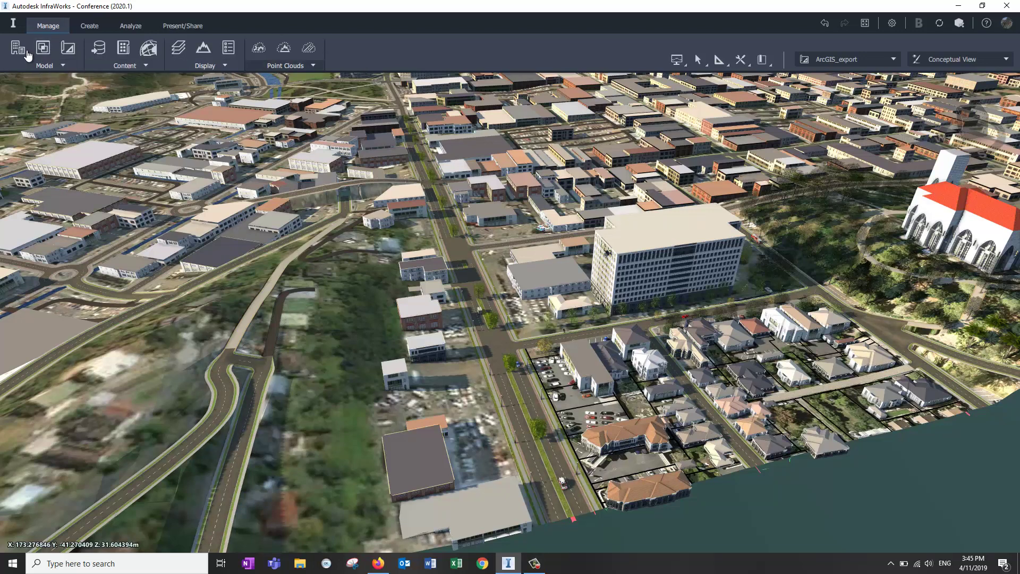
left_click(91, 26)
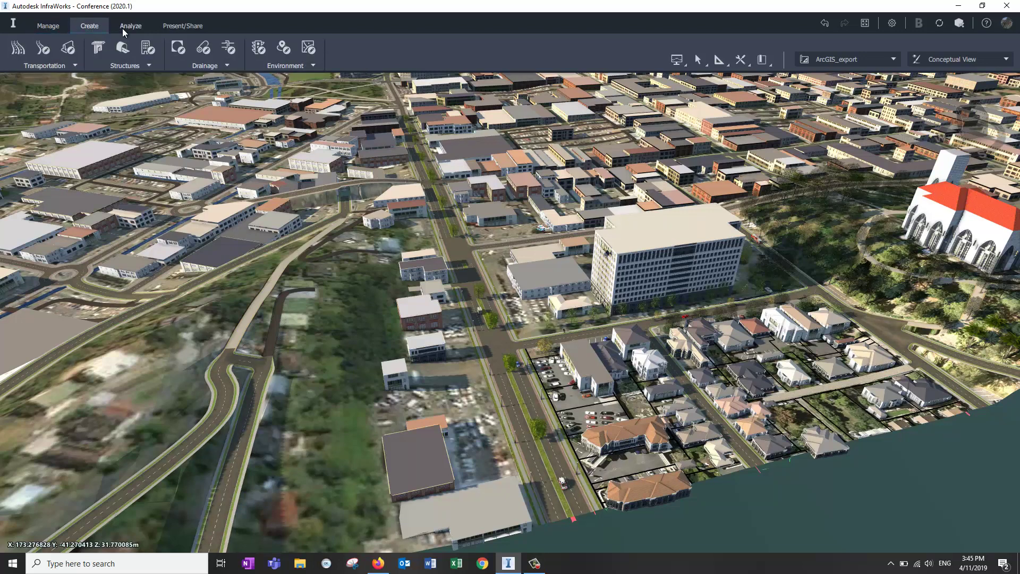
left_click(128, 28)
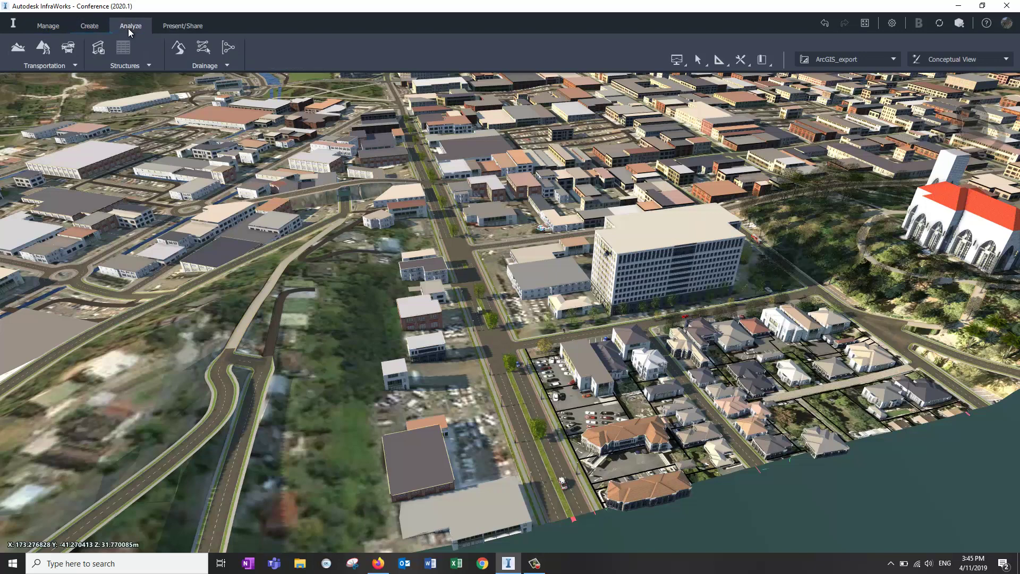
left_click(195, 25)
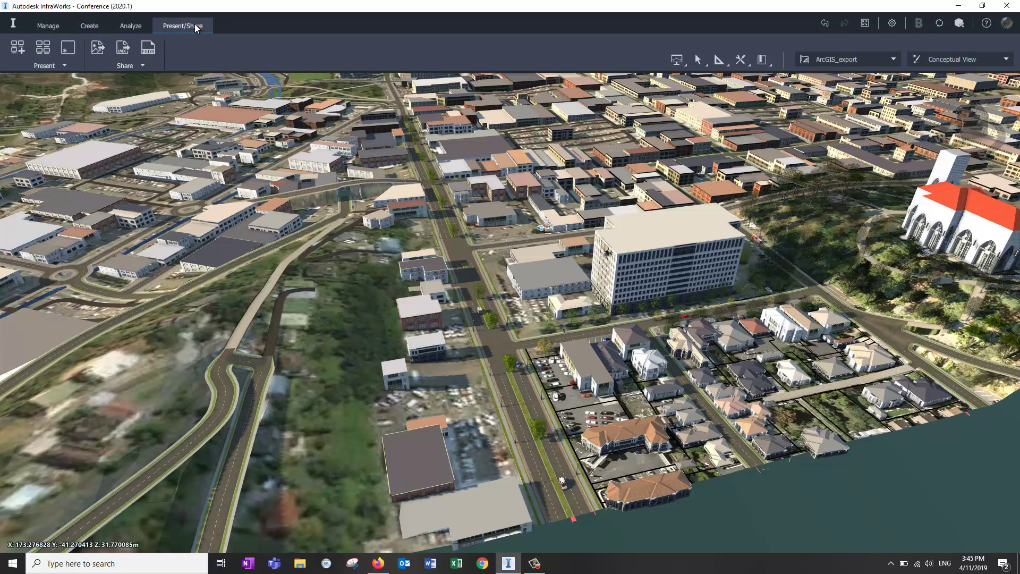
left_click(91, 24)
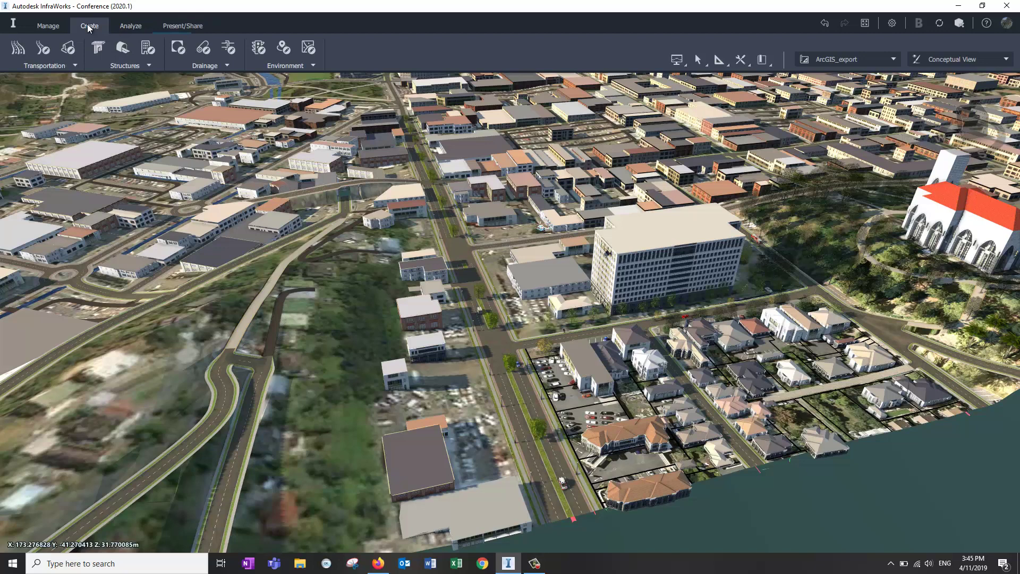
left_click(313, 66)
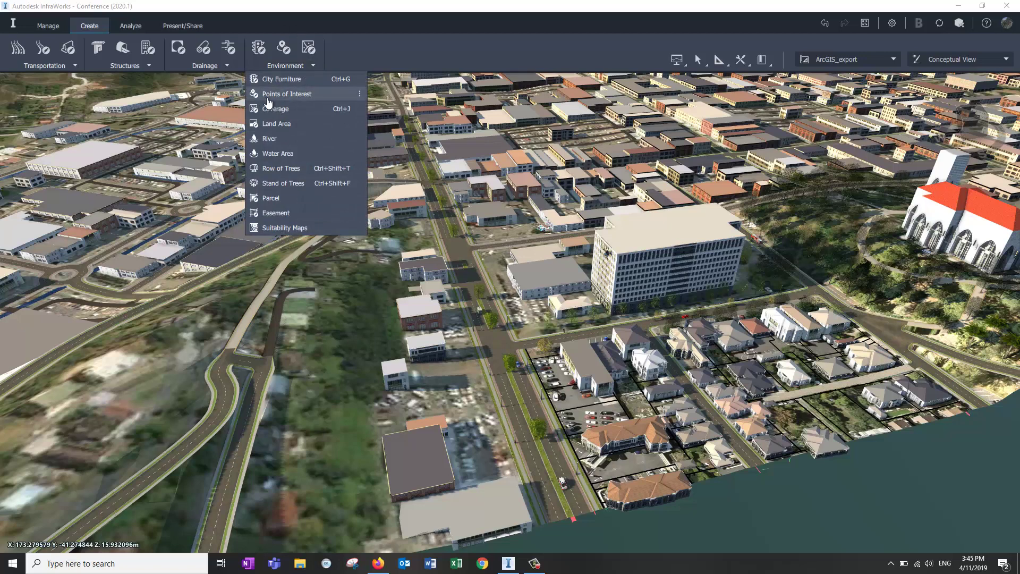
left_click(227, 67)
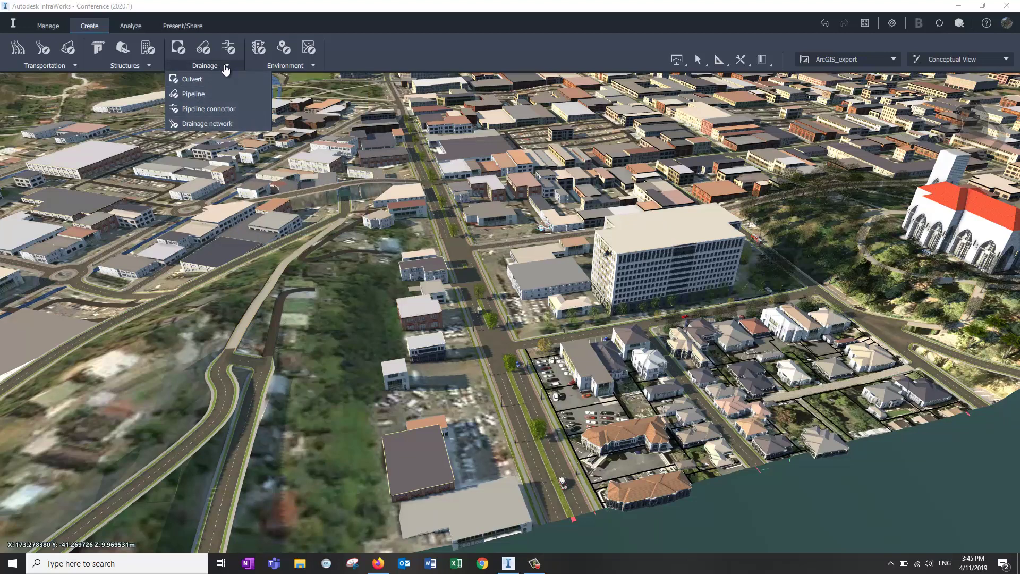
left_click(151, 67)
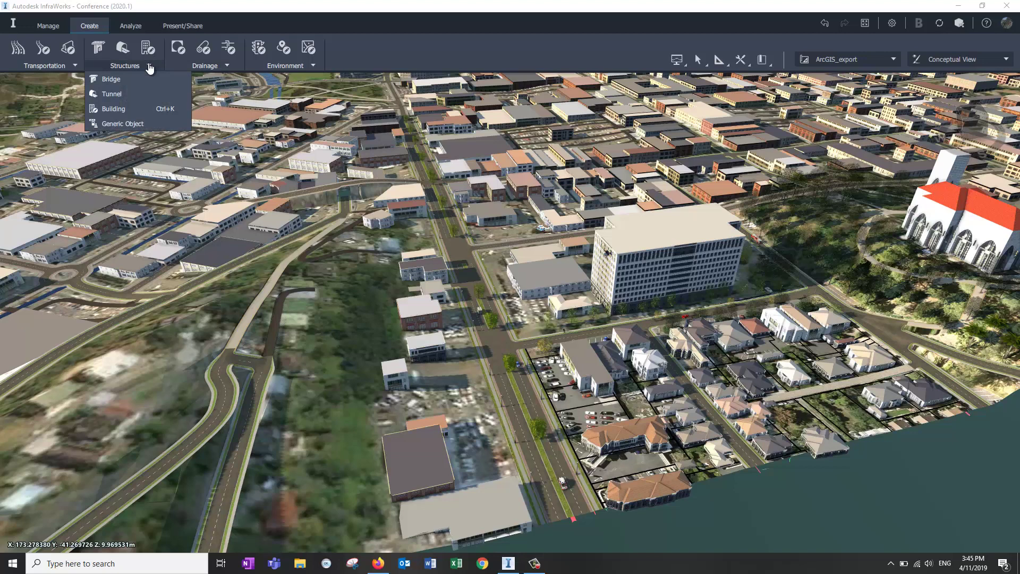
left_click(50, 28)
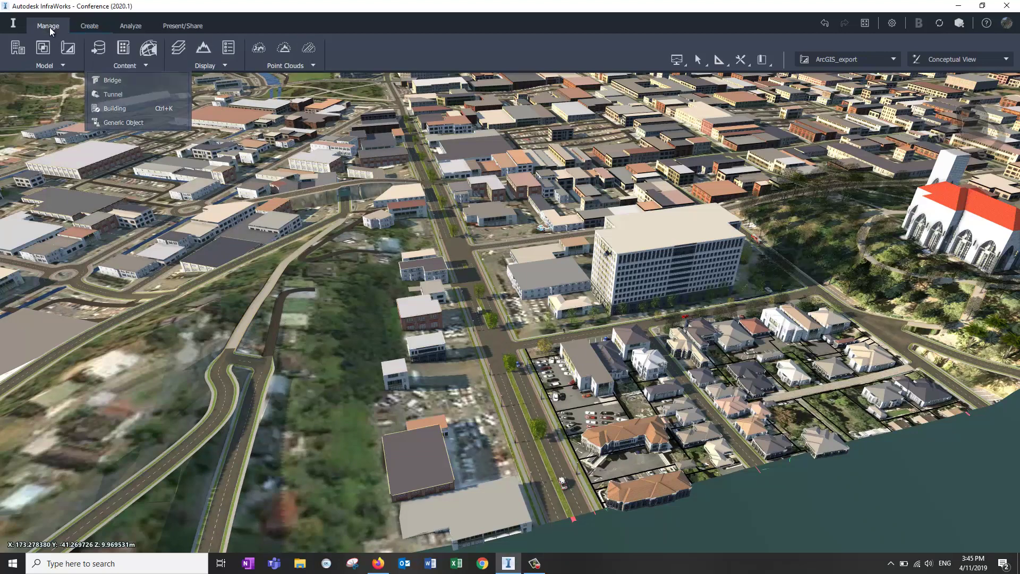
Reopen the Data Sources and Style Palette panel with Barrier styles, then view the Present/Share tools.
left_click(99, 52)
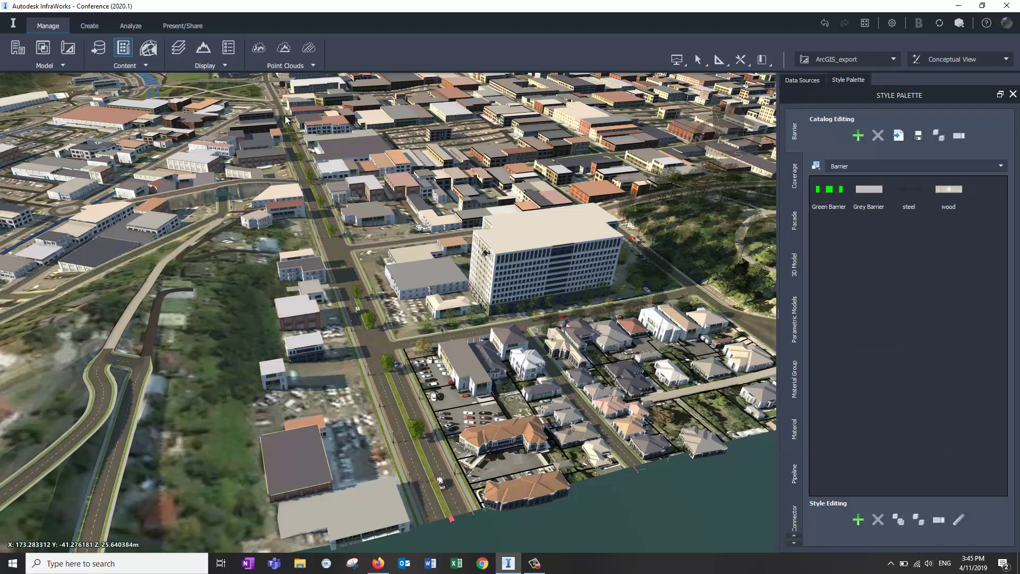
left_click(146, 66)
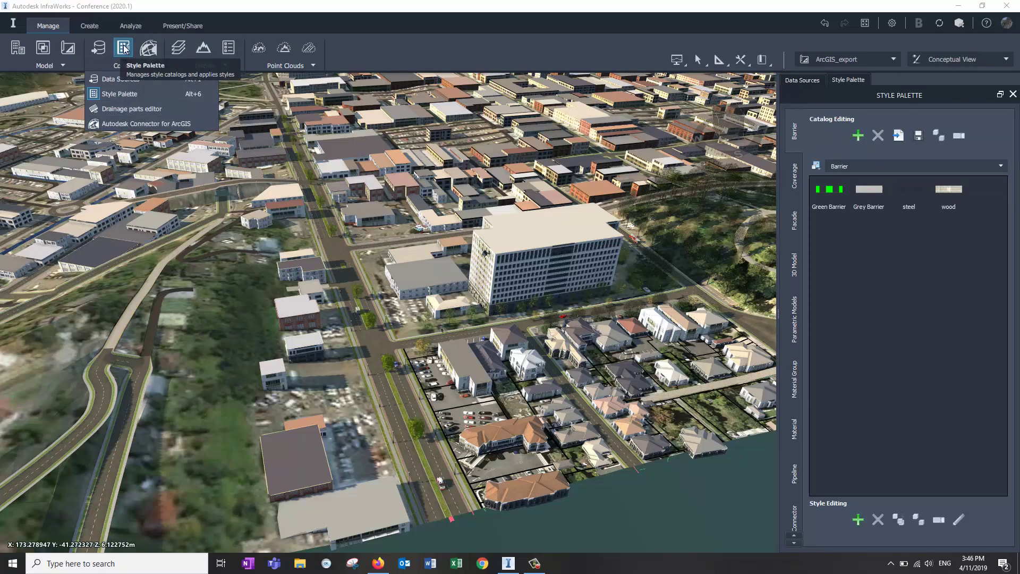
left_click(356, 58)
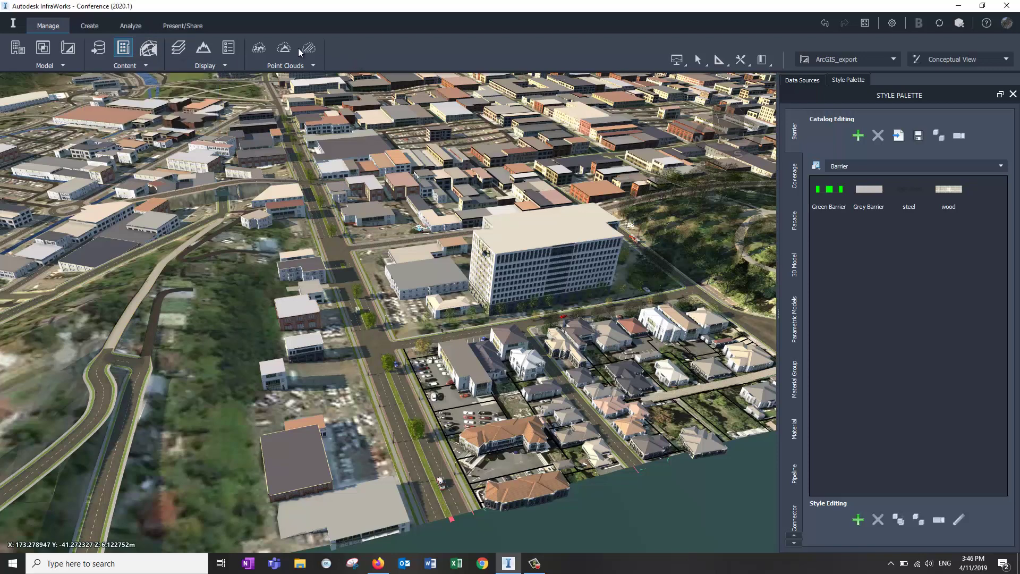
left_click(188, 26)
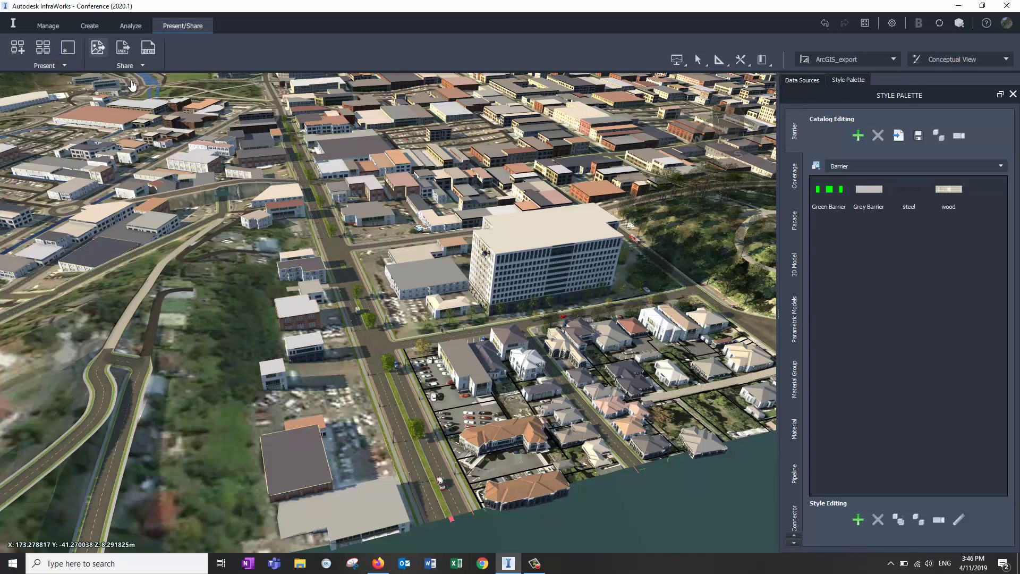
Reopen Conference (2020.1) from the Home gallery and check its proposal and view-style lists.
left_click(42, 25)
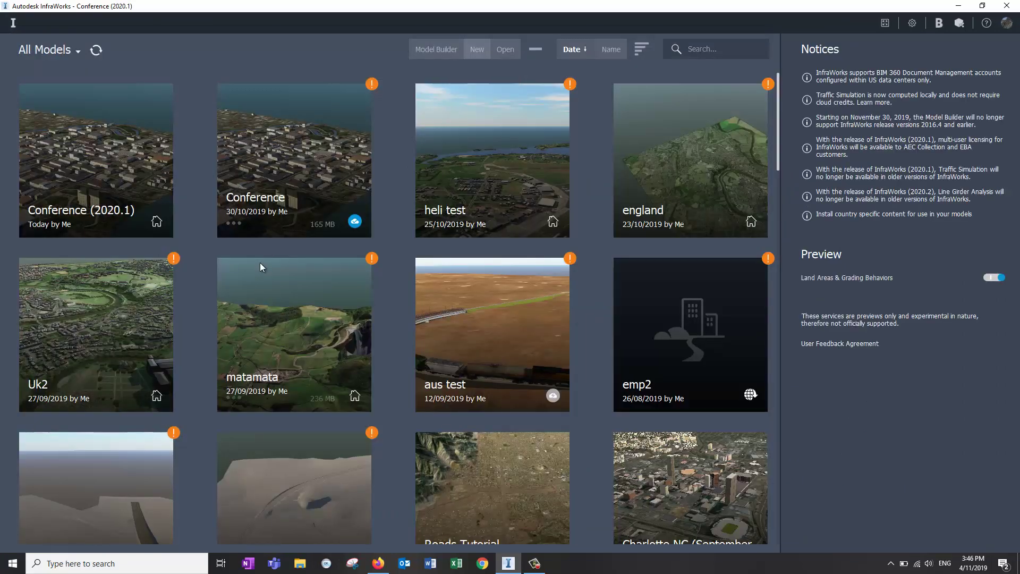
left_click(91, 152)
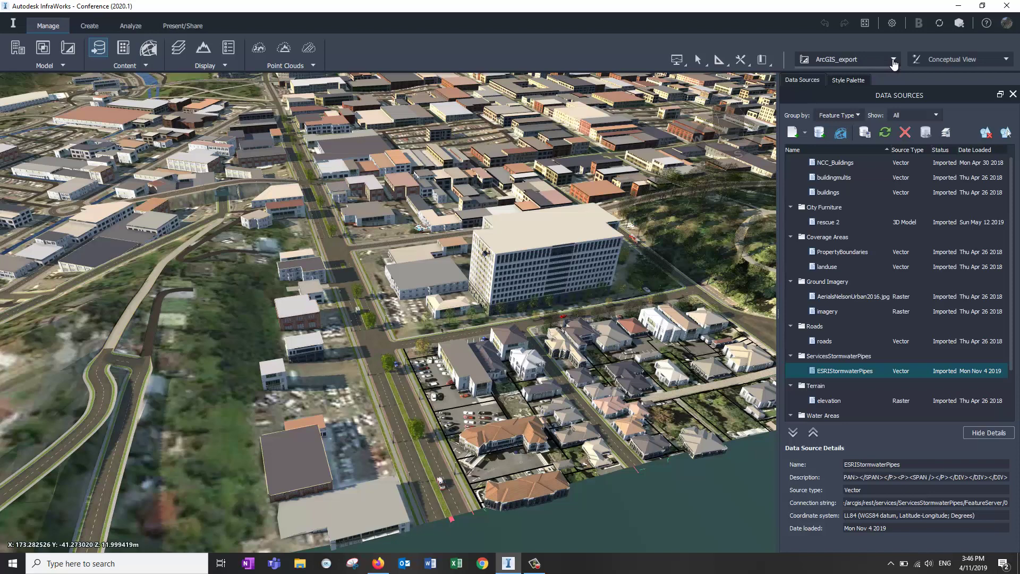
left_click(894, 60)
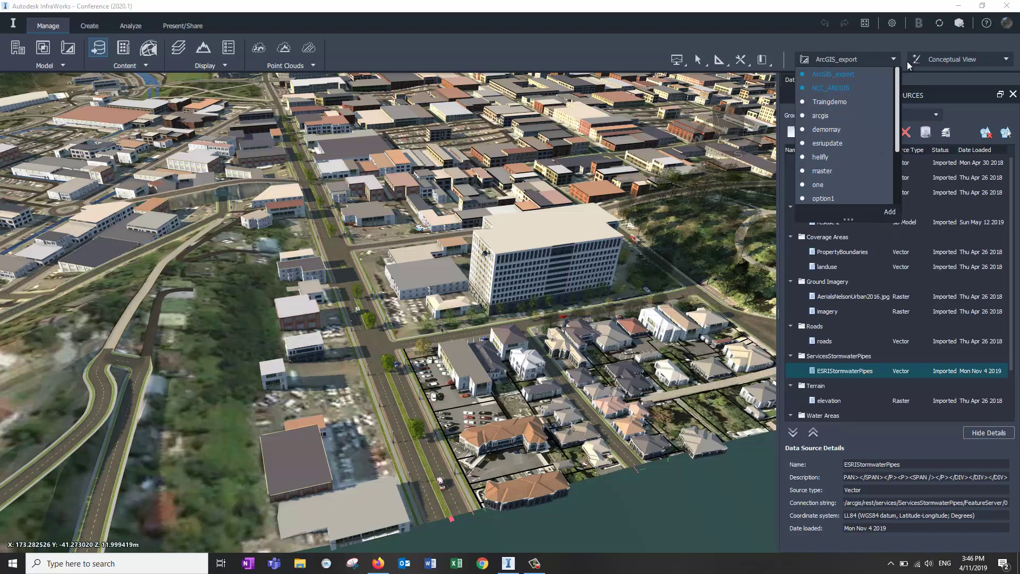
left_click(978, 60)
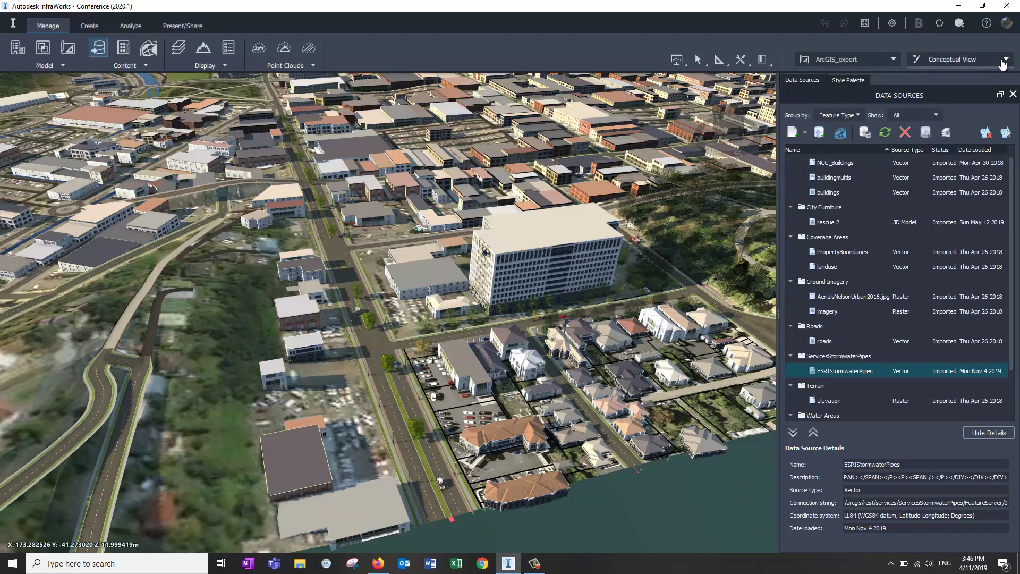
left_click(1005, 61)
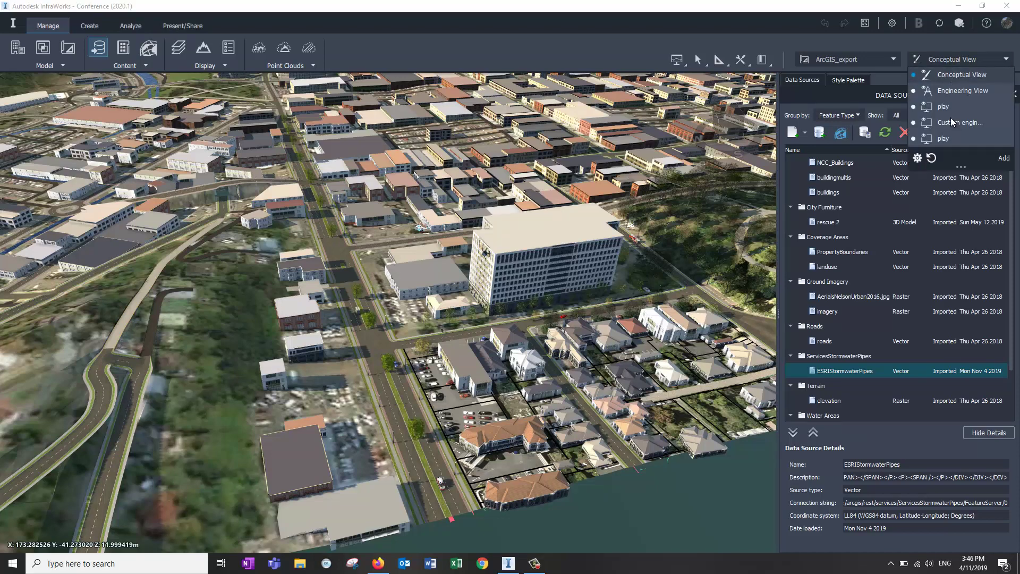
Close the view styles, check Application Options, and browse the utility, measuring and selection tools.
left_click(887, 38)
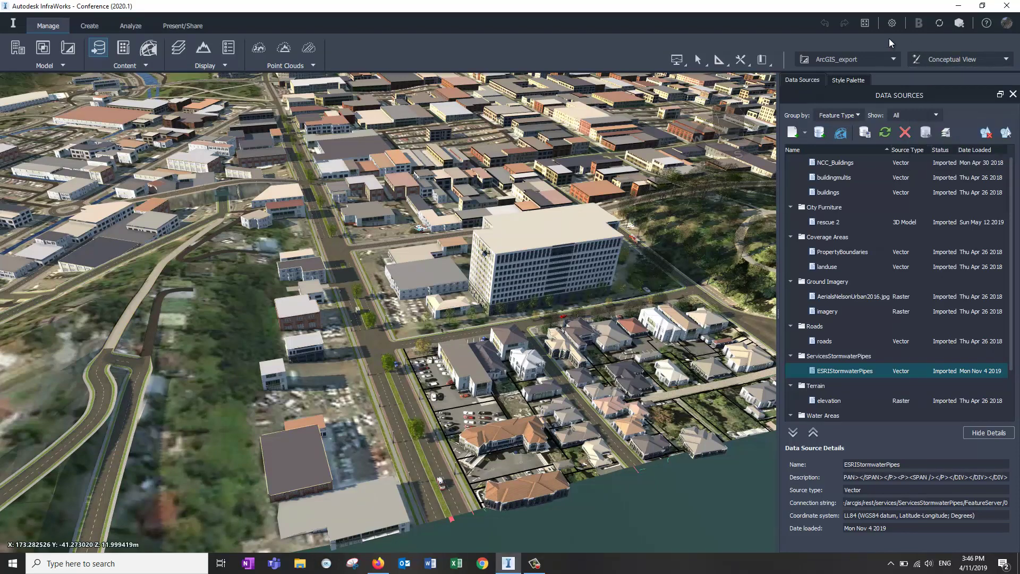
left_click(892, 27)
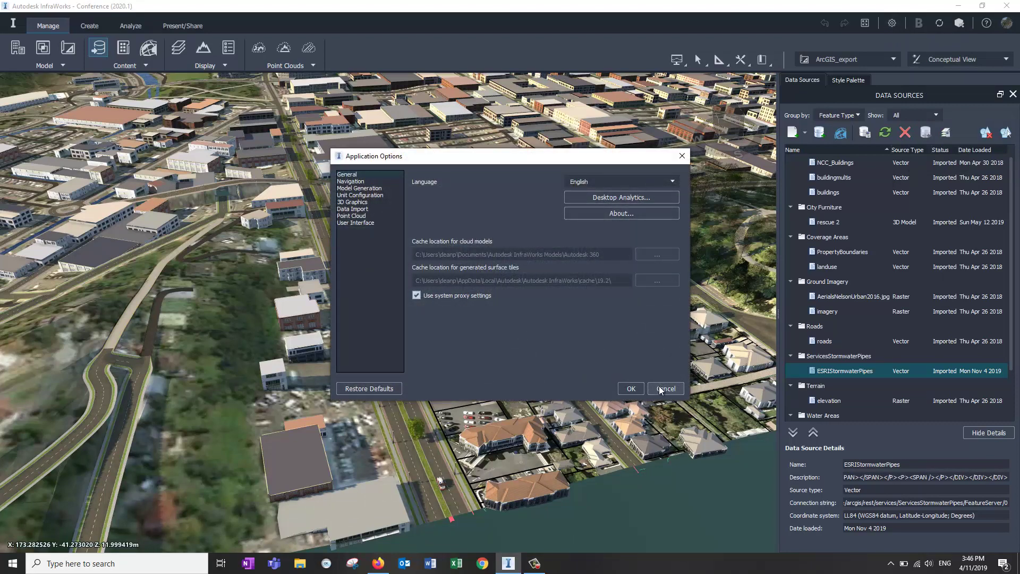
left_click(659, 390)
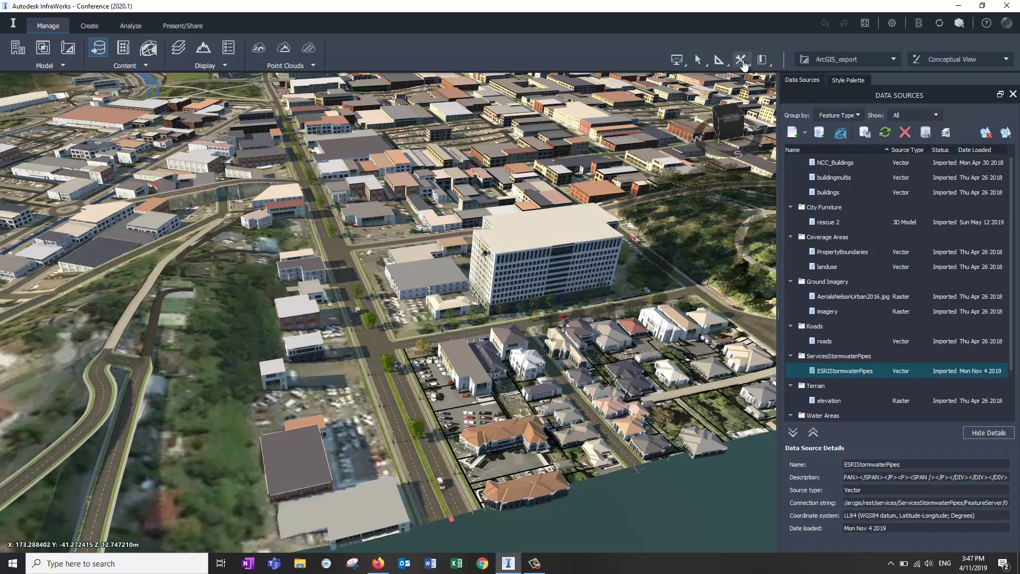
left_click(743, 64)
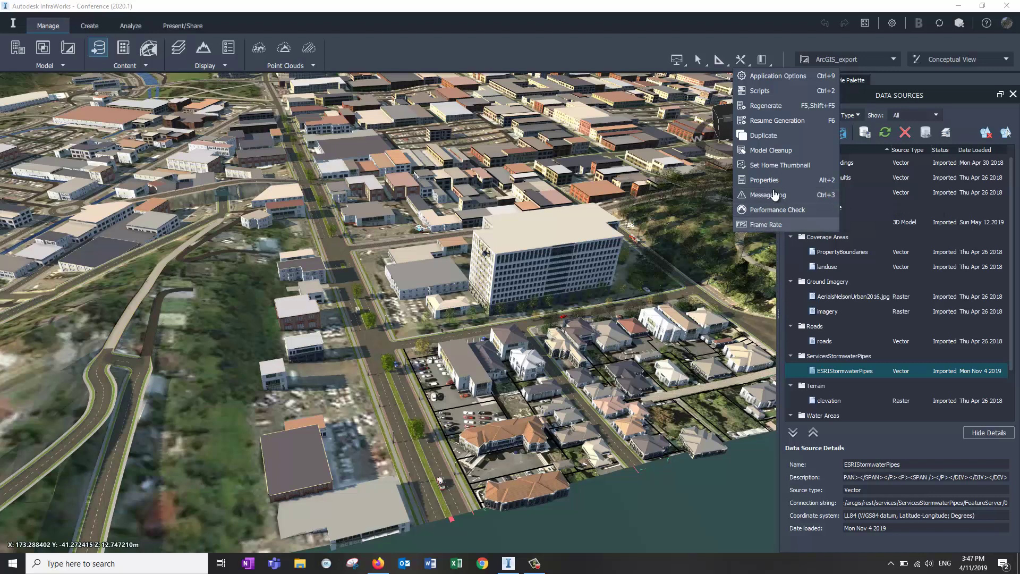
left_click(720, 63)
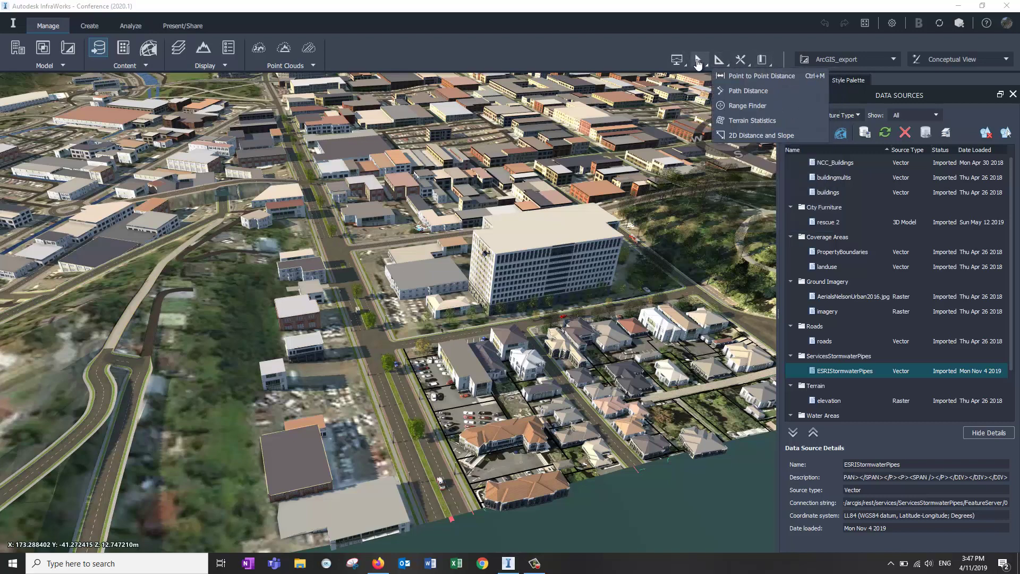
left_click(698, 63)
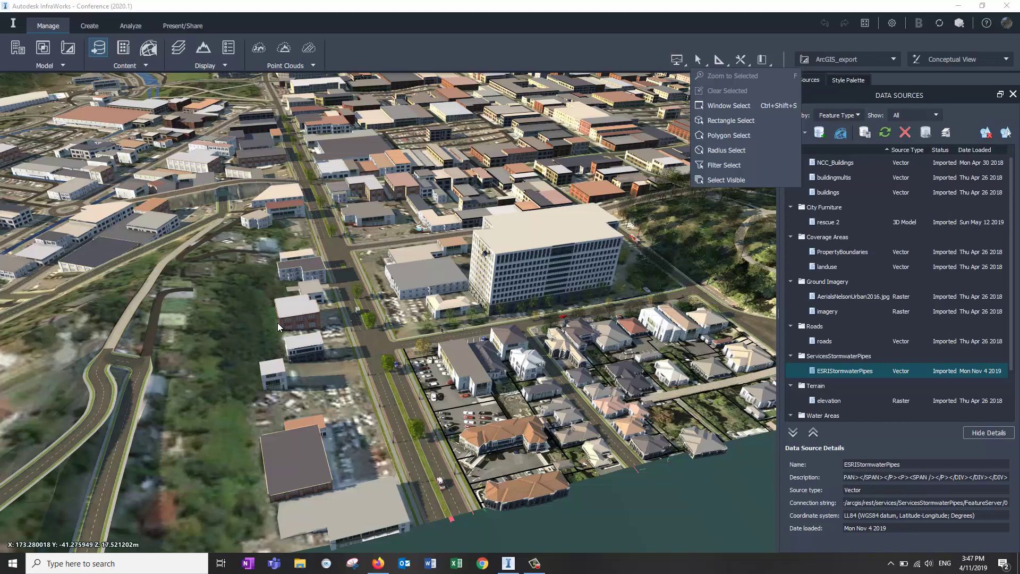
Zoom and orbit to the bridge and select its road to show the cross section.
scroll(208, 322, "up", 3)
scroll(320, 260, "up", 5)
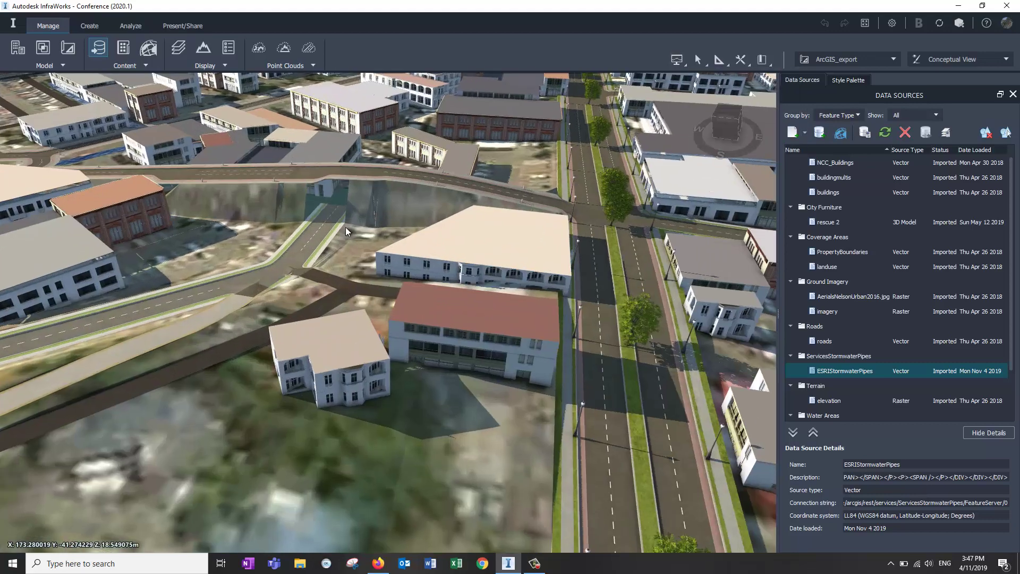
middle_click_drag(346, 227, 363, 302)
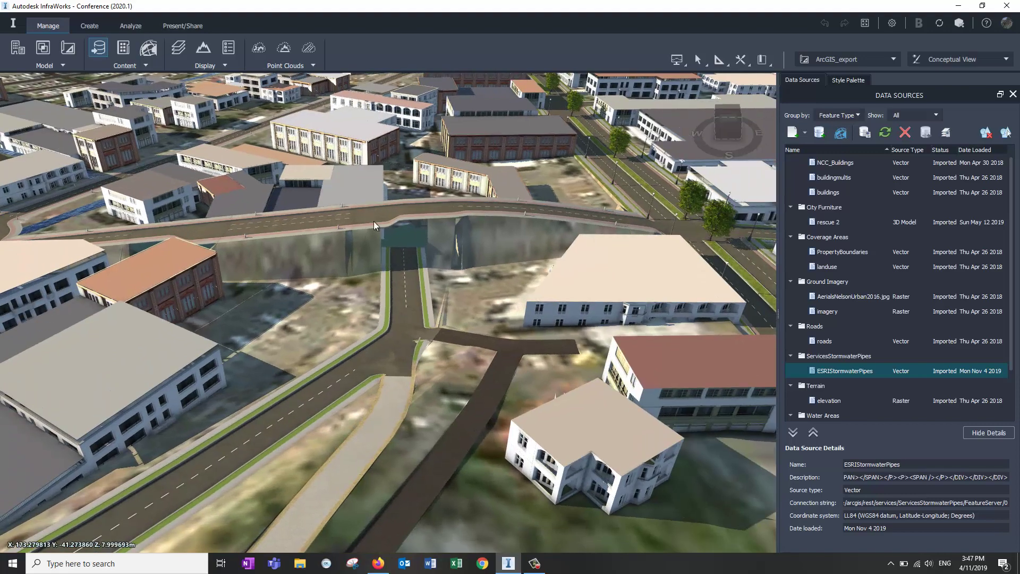
left_click(373, 220)
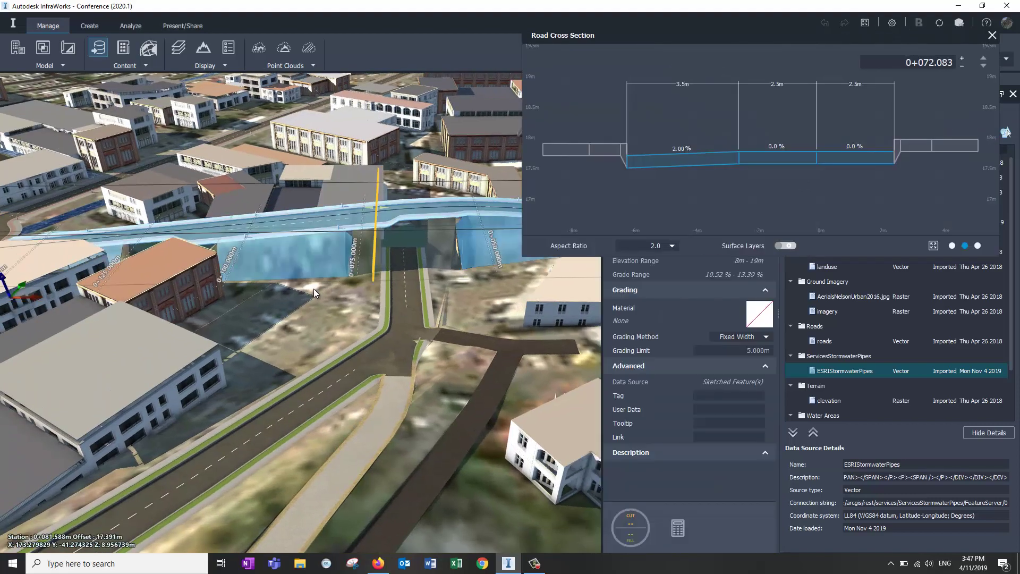
middle_click_drag(314, 288, 147, 189)
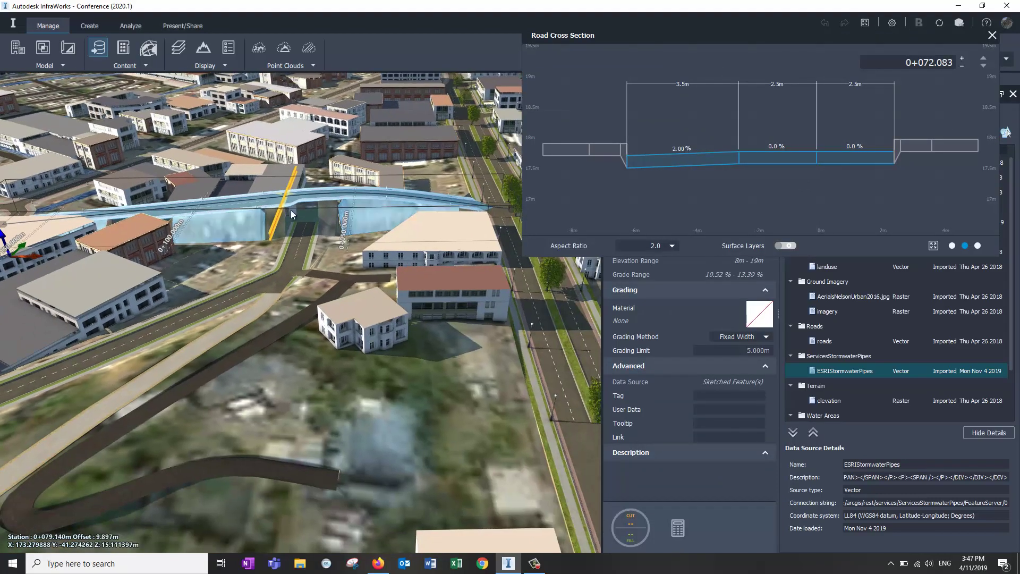
Open the Hardy Street profile view and move the station to 0+099.563 and back.
right_click(230, 199)
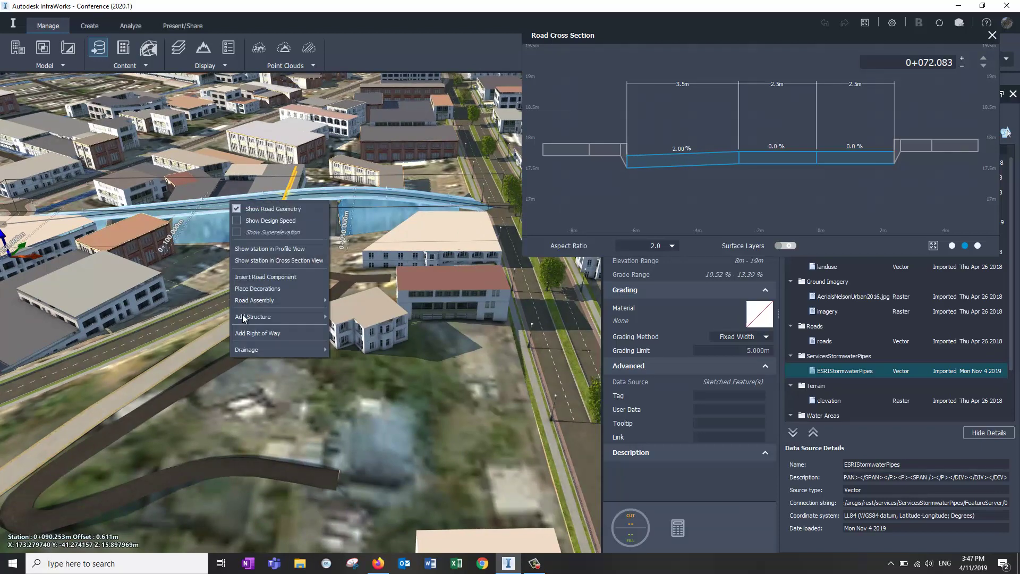
left_click(275, 249)
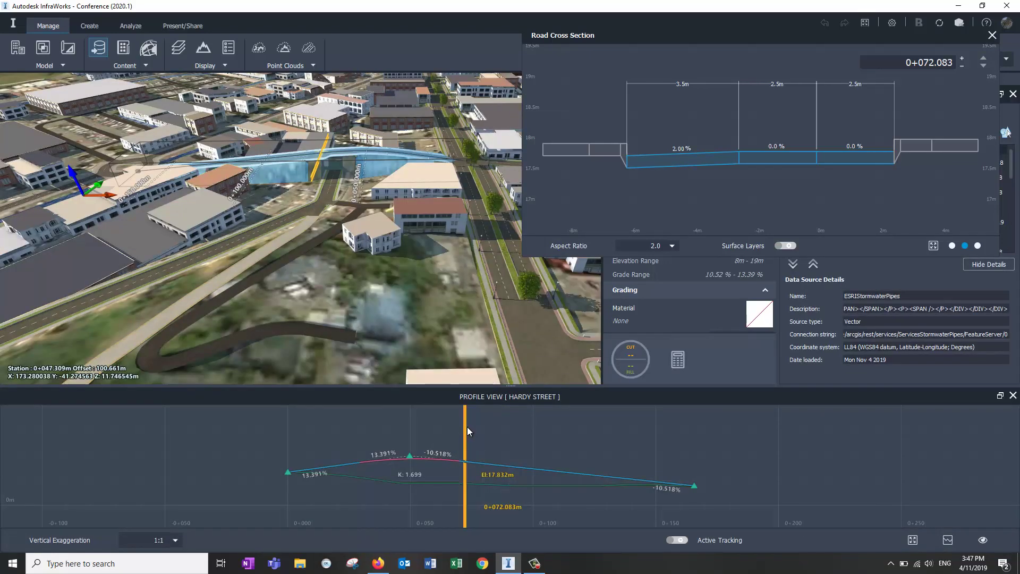
left_click_drag(465, 426, 532, 423)
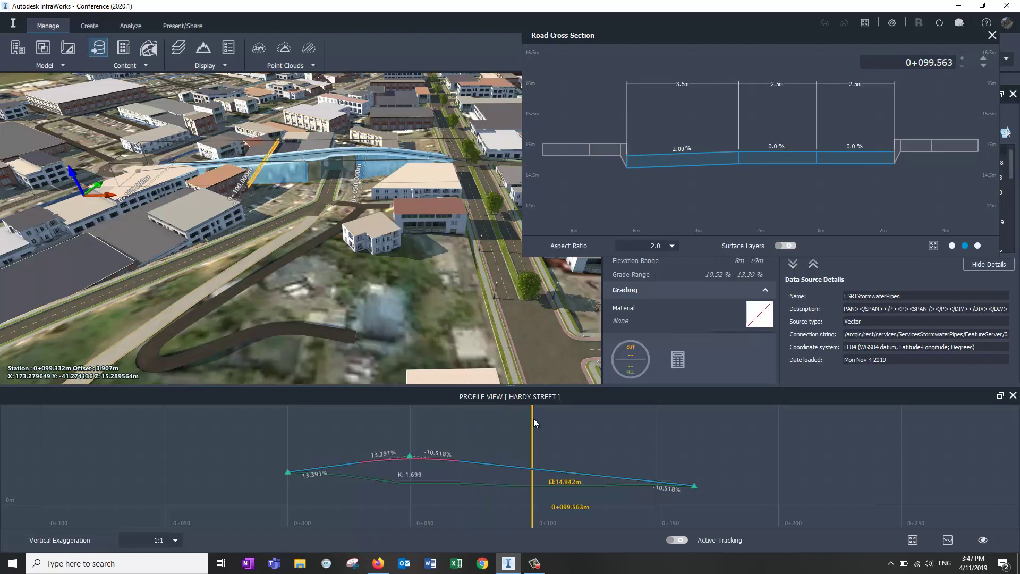
mouse_move(533, 417)
left_mouse_down()
mouse_move(400, 401)
mouse_move(478, 414)
left_mouse_up()
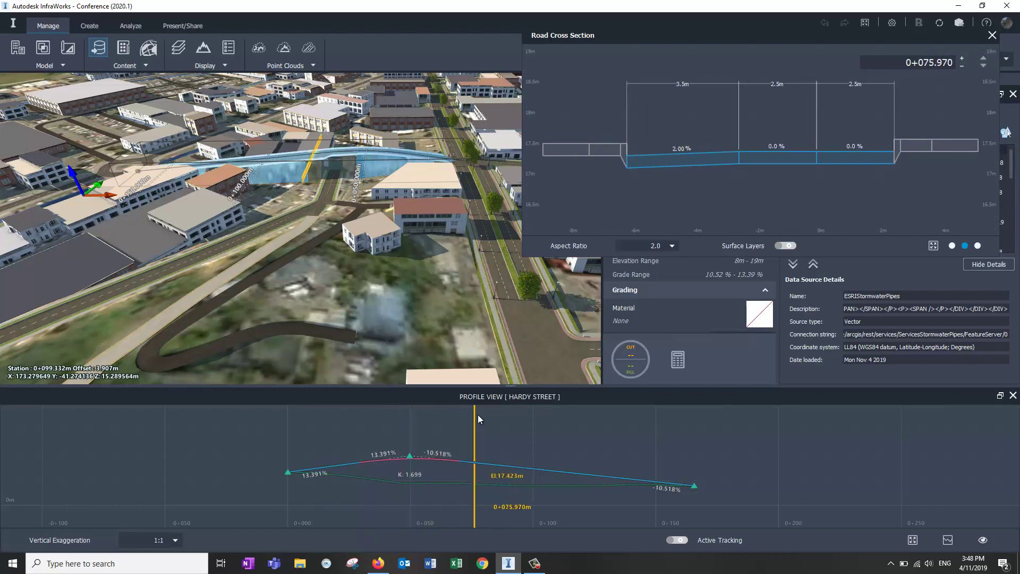
Select the crest vertical curve and look at its PVI options without changing anything.
left_click(409, 457)
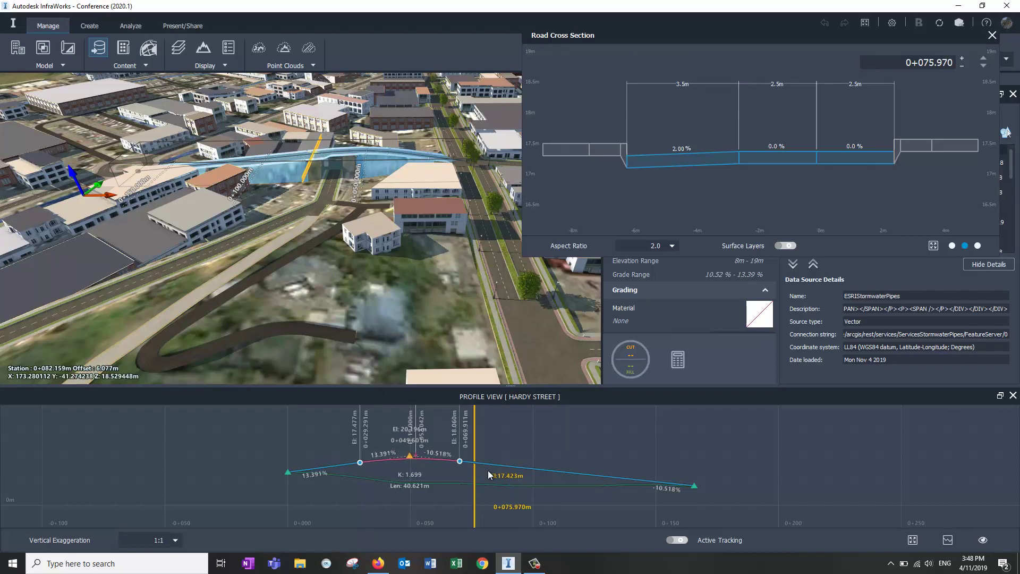
right_click(409, 458)
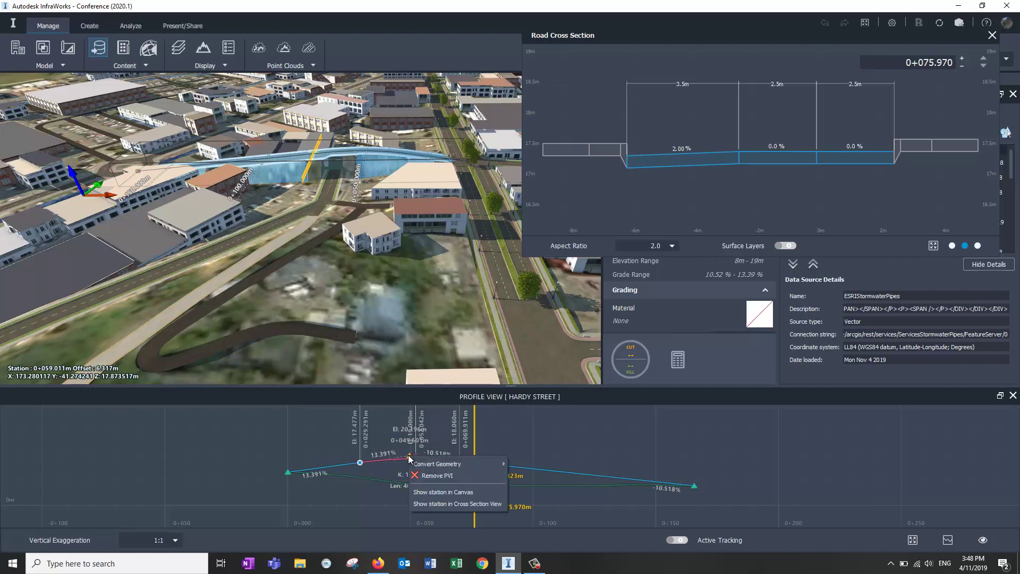
mouse_move(441, 462)
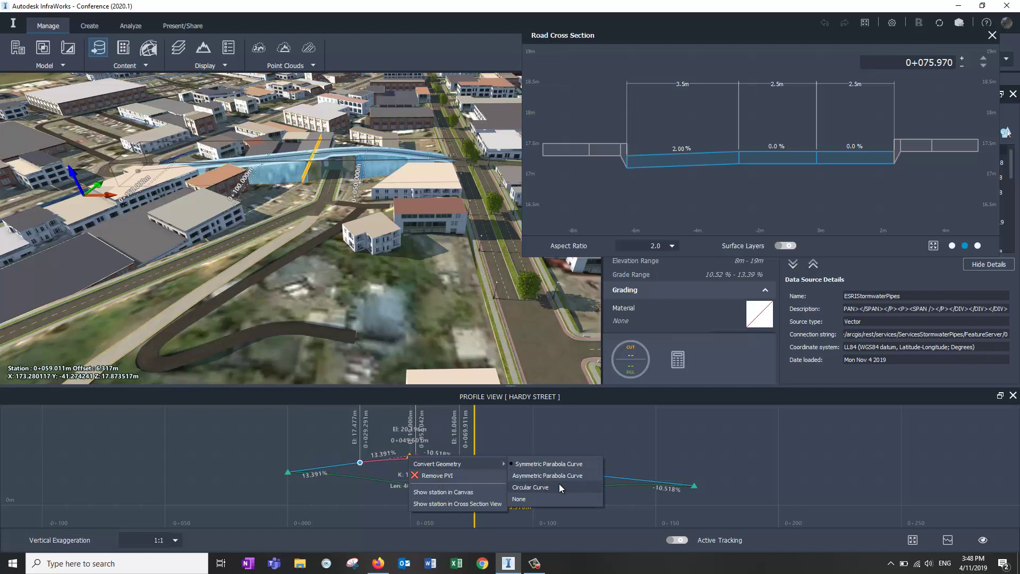
left_click(372, 472)
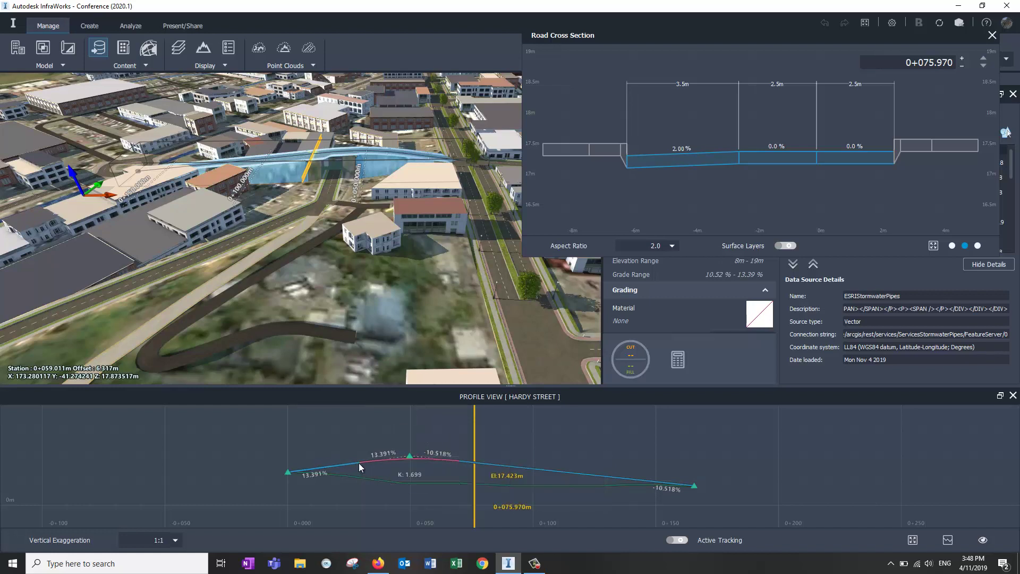
Drag the crest curve's left grip inward to about 28.9 m, dropping K to 1.210.
left_click(393, 460)
left_click_drag(360, 462, 374, 461)
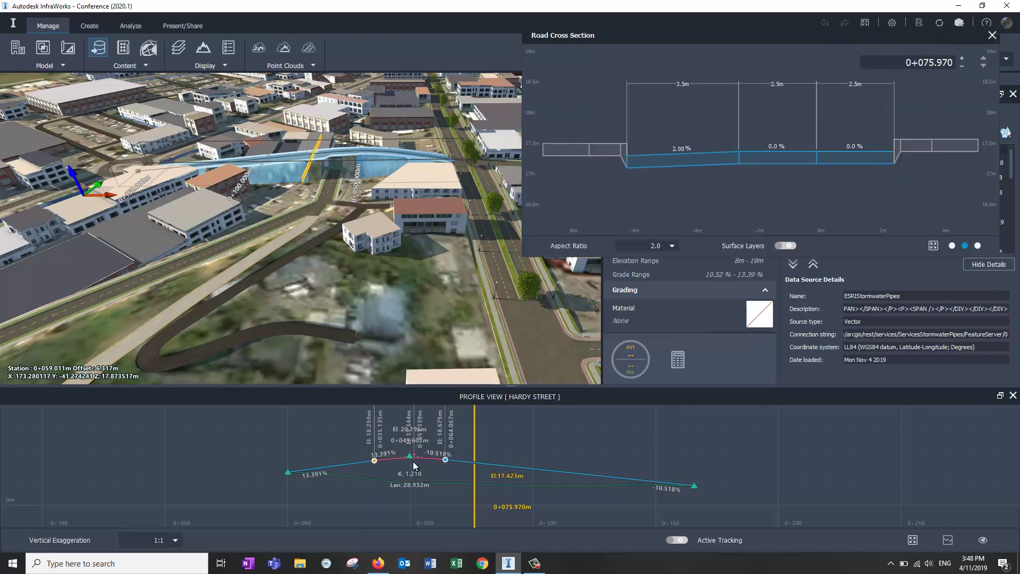
left_click(409, 455)
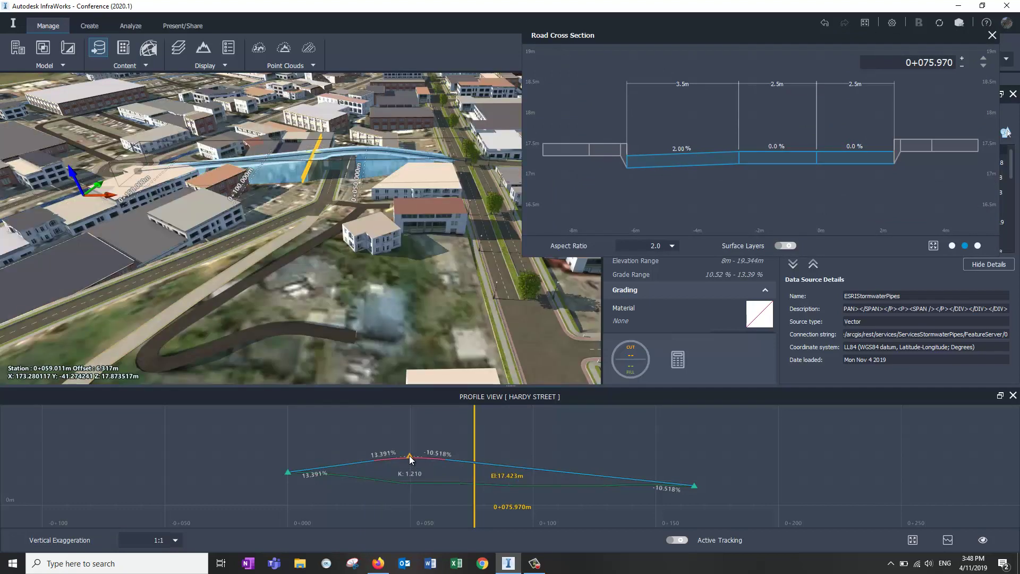
right_click(410, 460)
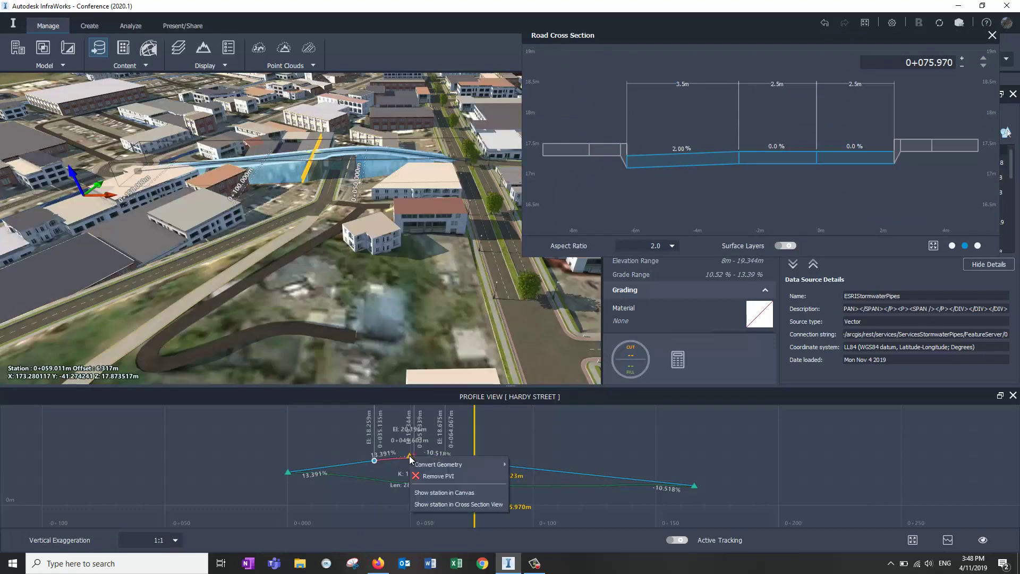
left_click(390, 465)
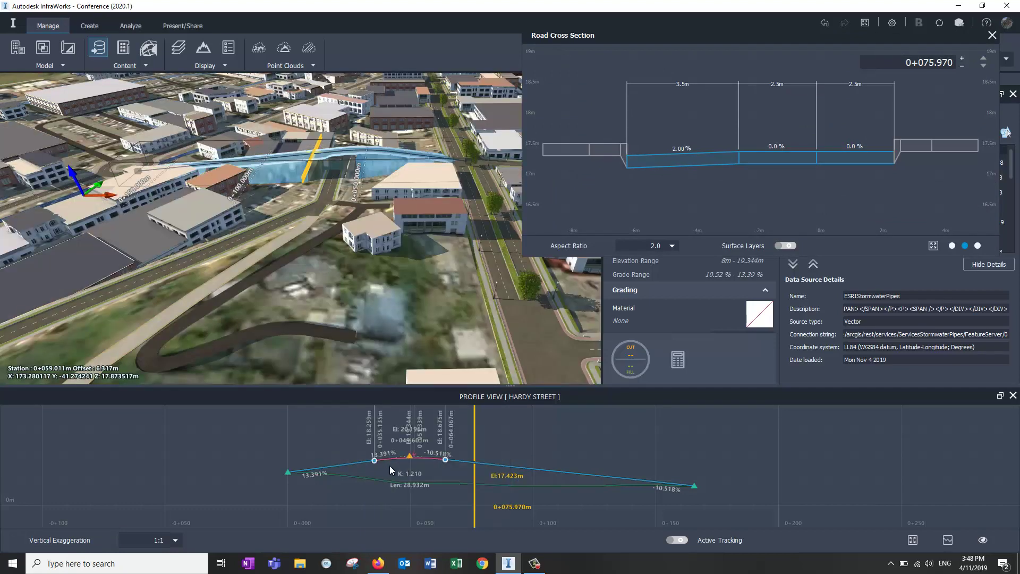
Reselect Hardy Street and drag the crest PVI down, easing the approach grade to 7.993%.
left_click(305, 302)
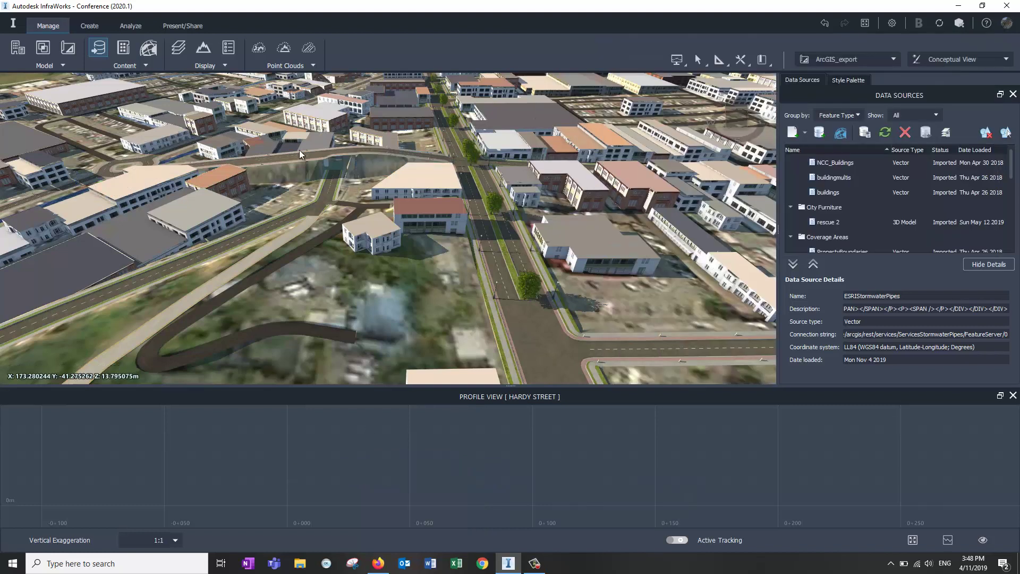
left_click(302, 154)
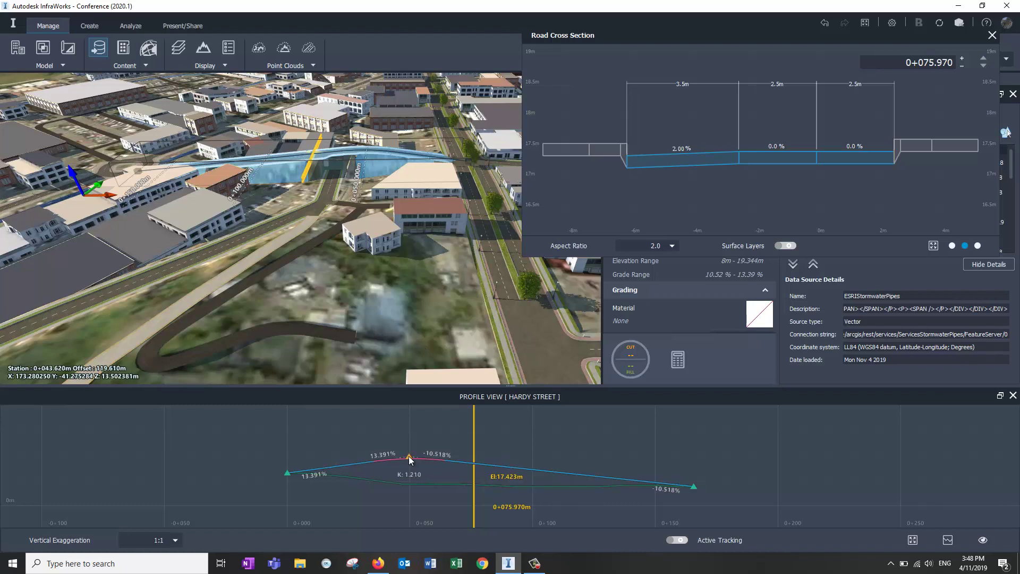
left_click_drag(409, 456, 444, 429)
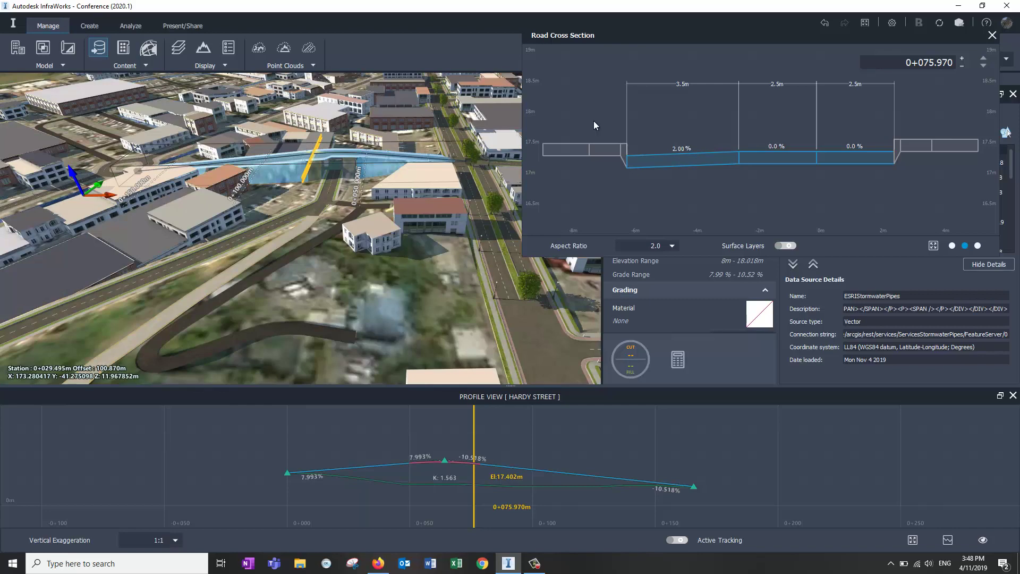
Close the road cross section, profile view and road properties to widen the 3D view.
left_click(992, 35)
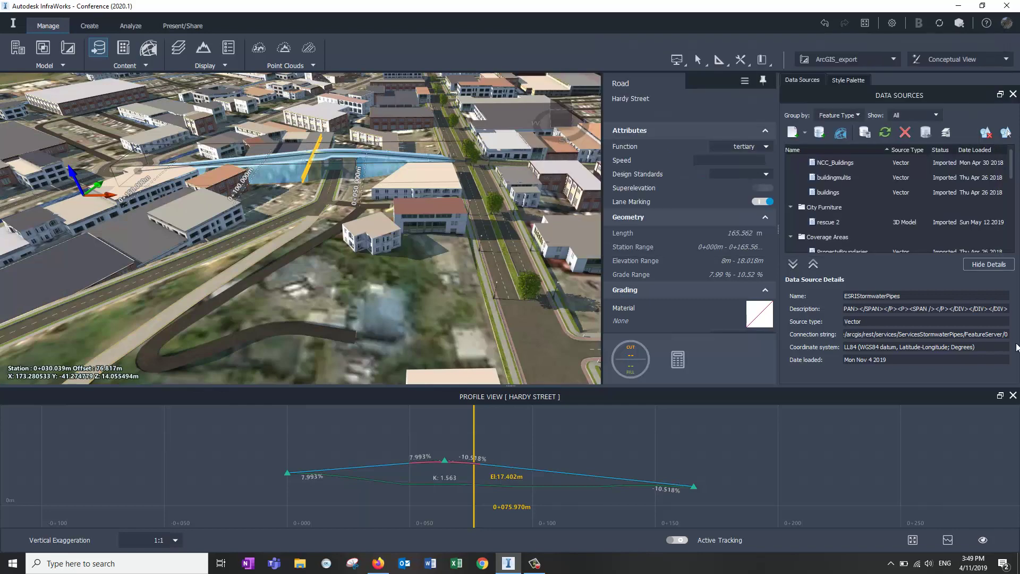
left_click(1013, 395)
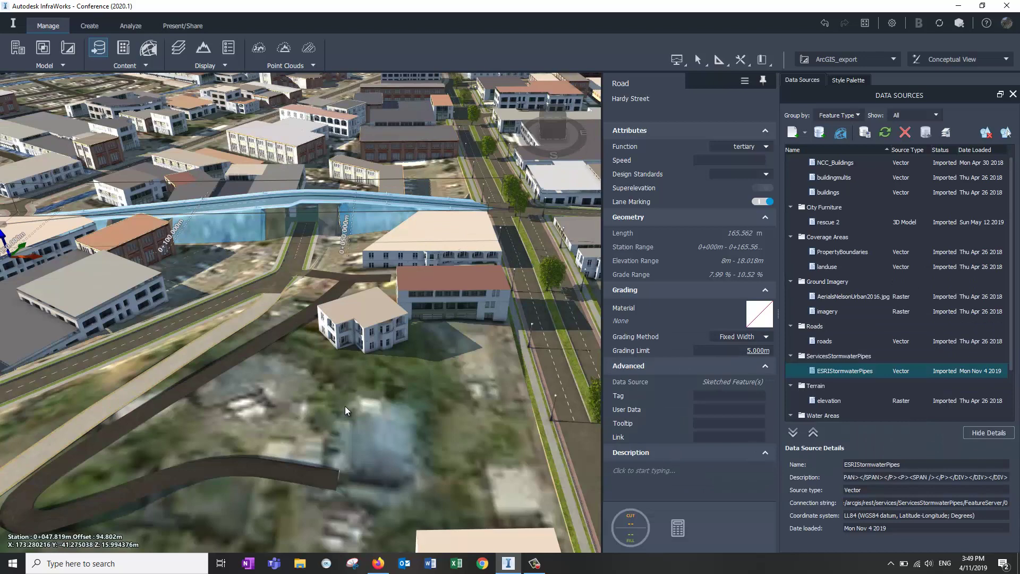
middle_click_drag(358, 429, 241, 184, "shift")
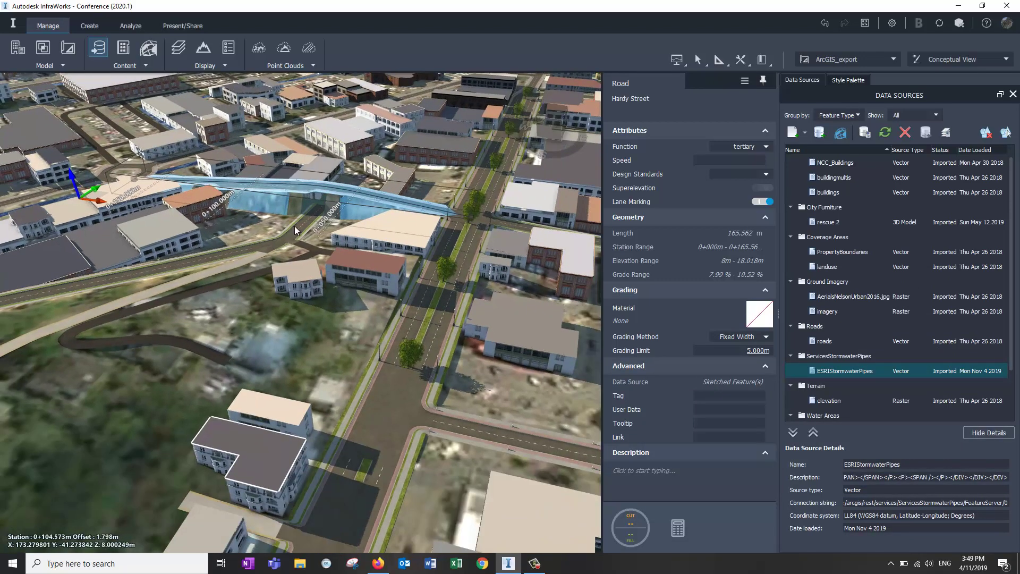
middle_click_drag(286, 349, 254, 409, "shift")
left_click(244, 408)
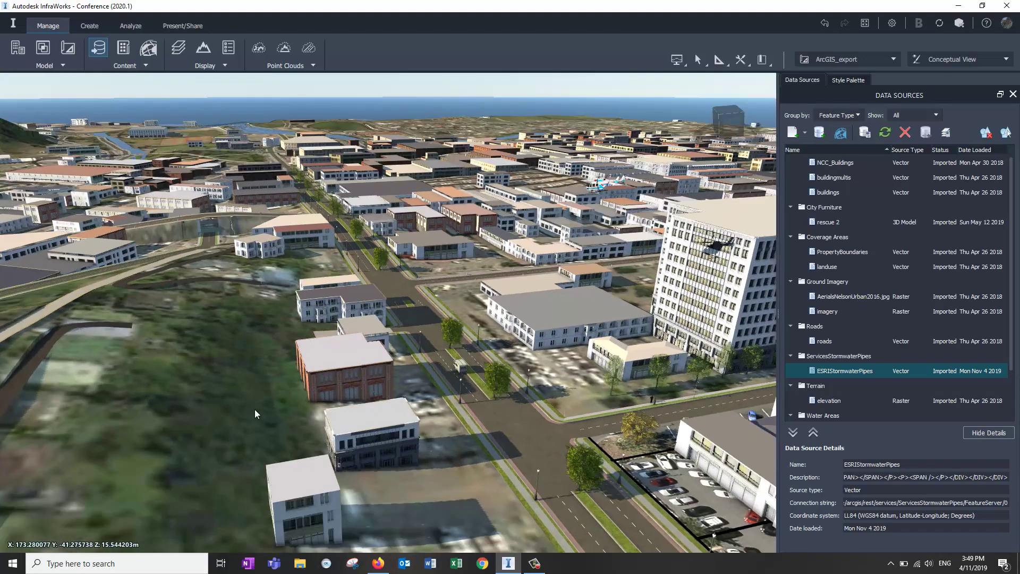
Zoom and orbit to a close, low-angle view of the pink stormwater pipes.
middle_click_drag(207, 293, 196, 234, "shift")
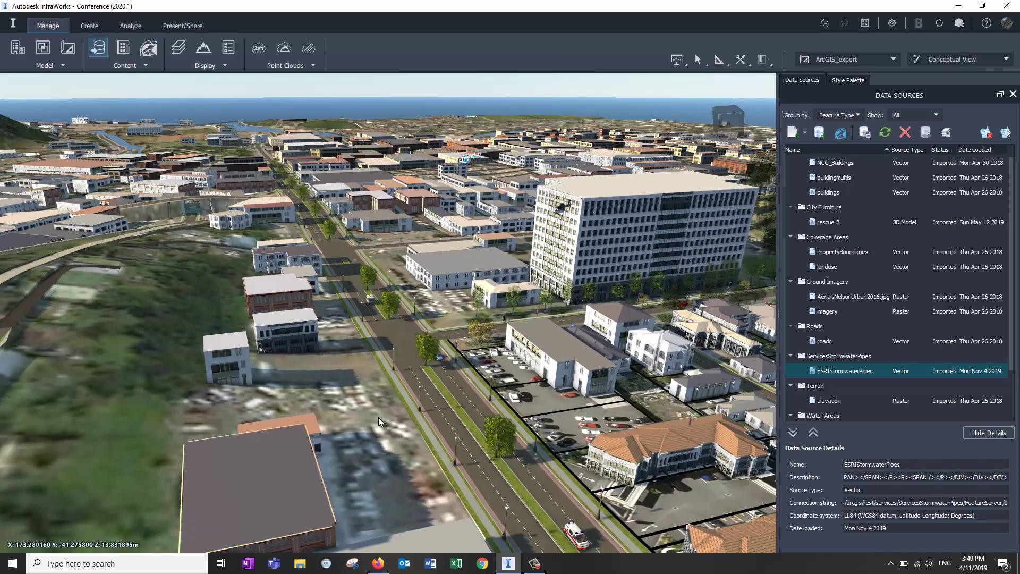
scroll(321, 313, "down", 3)
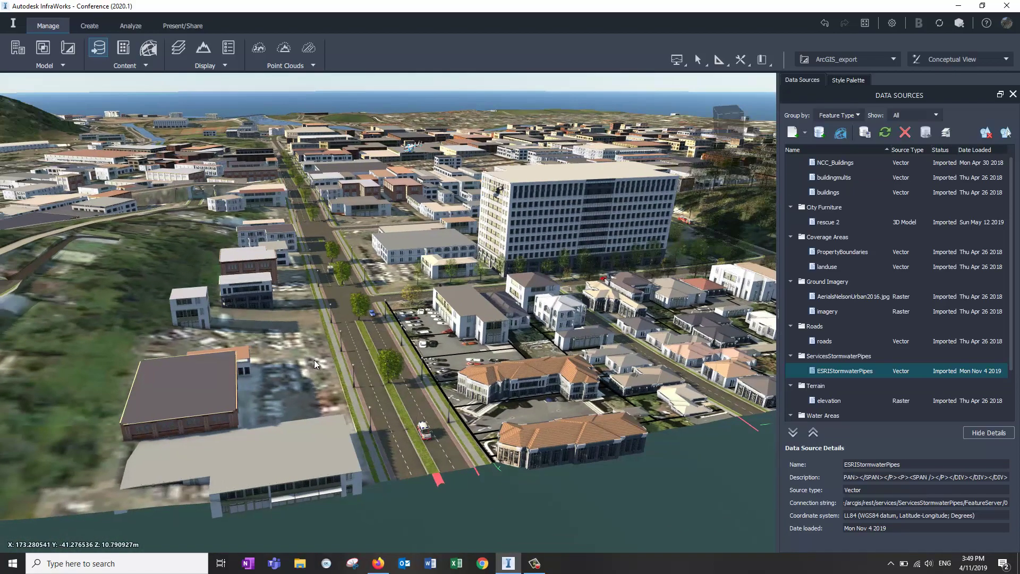
middle_click_drag(314, 359, 346, 339, "shift")
scroll(457, 409, "up", 3)
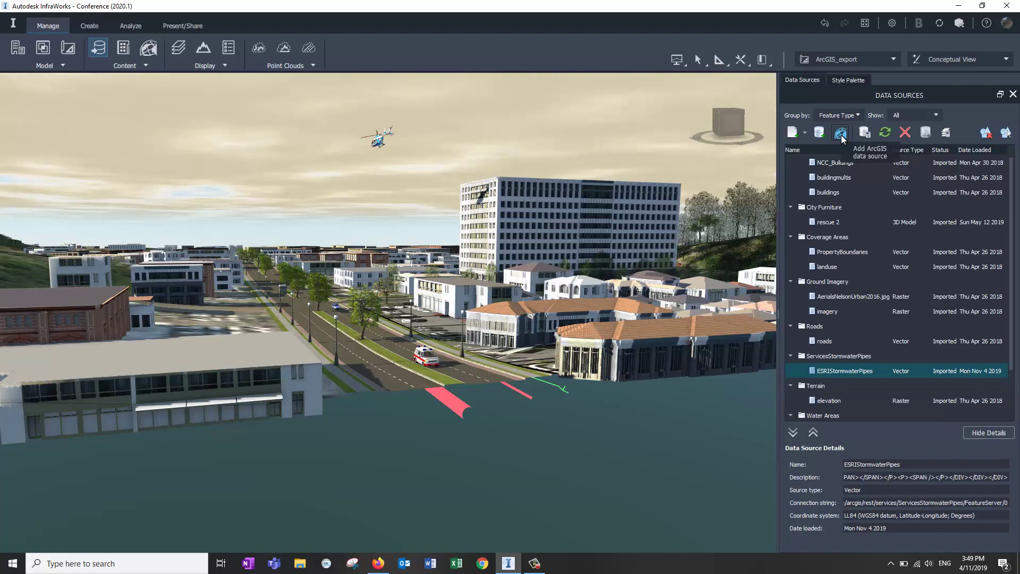
Inspect a pink stormwater pipe's properties, then deselect it and zoom and pan across the city.
left_click(452, 402)
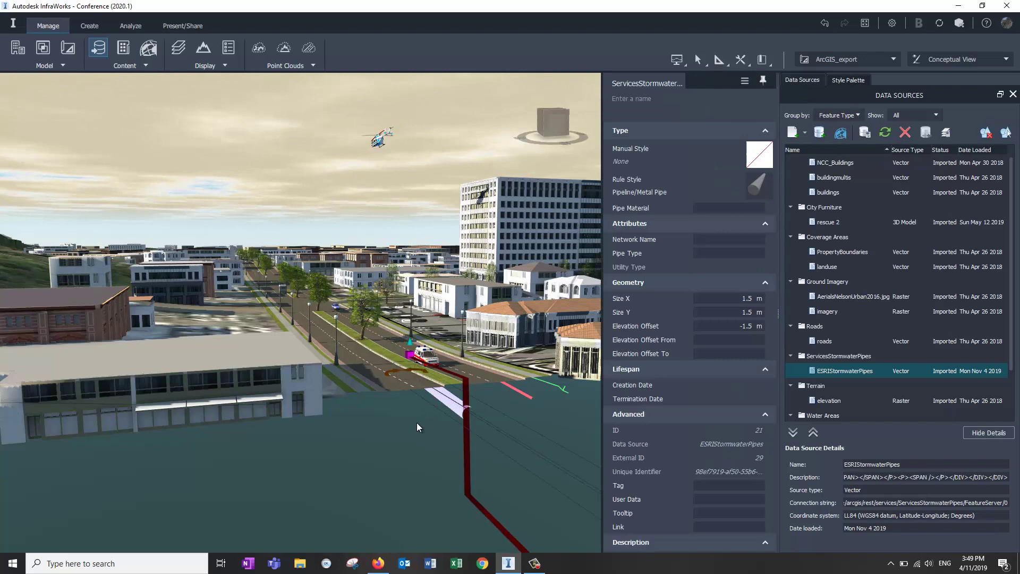
left_click(417, 422)
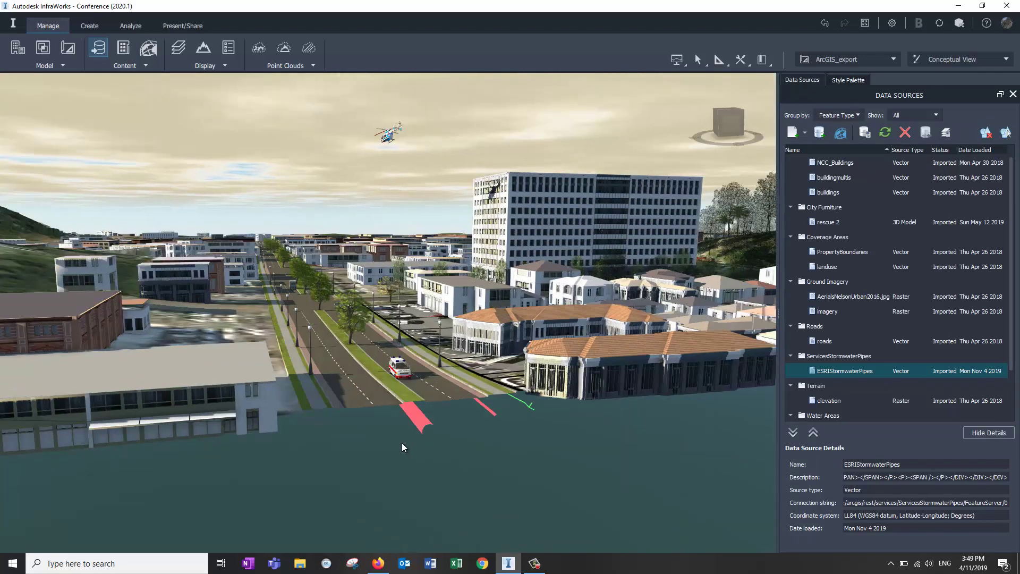
scroll(401, 442, "up", 2)
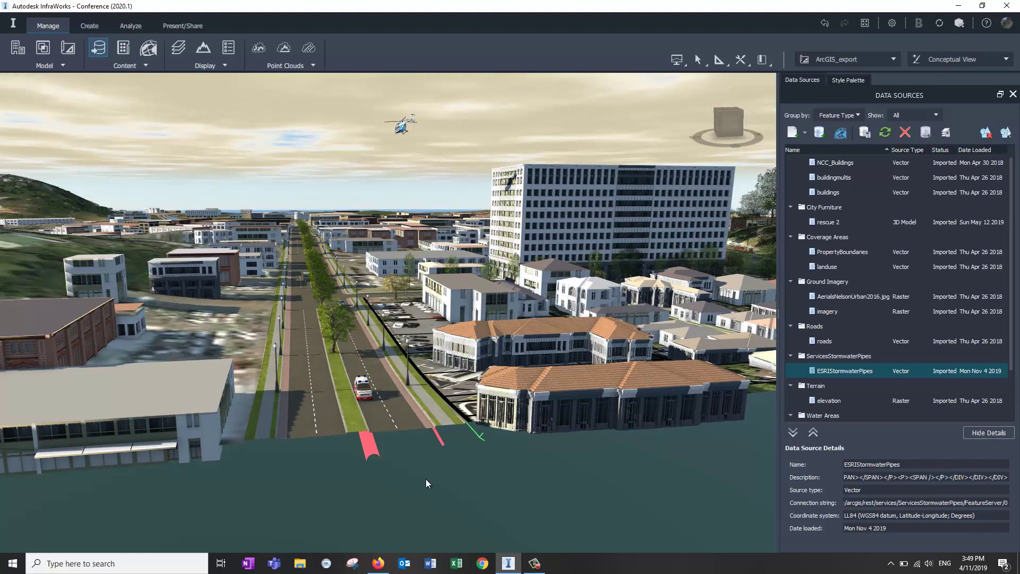
scroll(426, 480, "up", 2)
left_click_drag(396, 366, 578, 347)
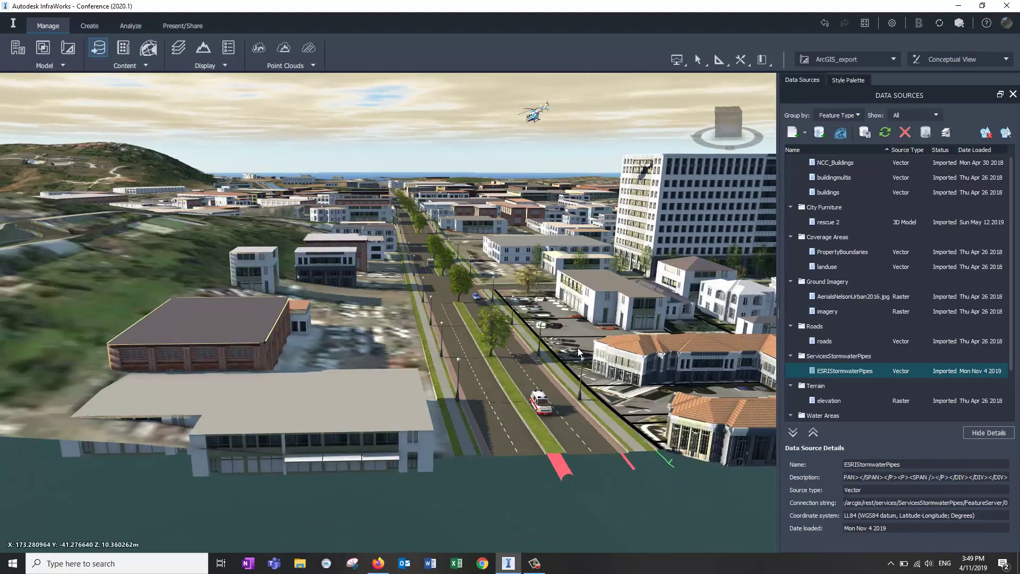
scroll(401, 394, "up", 2)
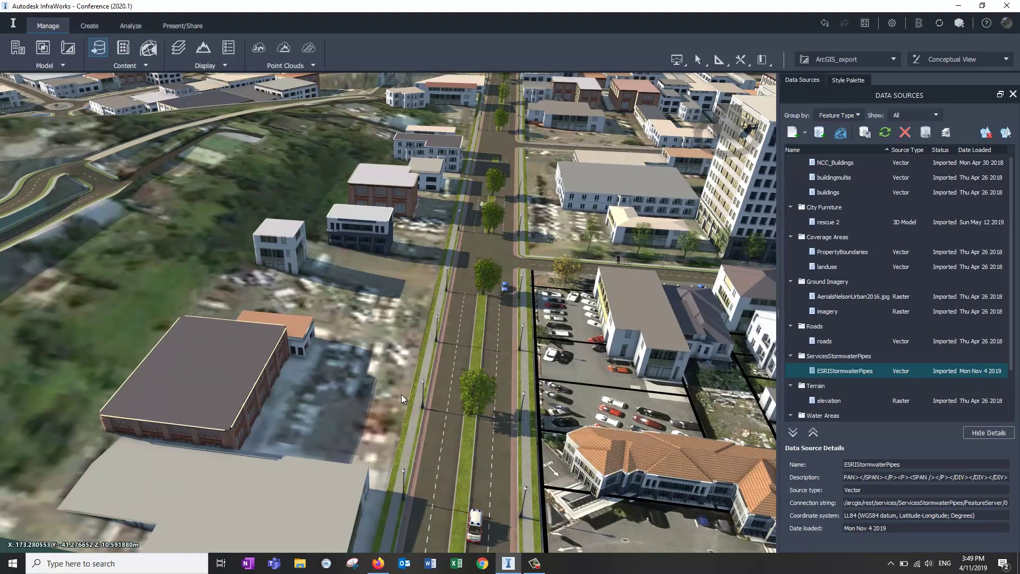
Switch the view style to Engineering View and move closer along the road.
left_click(1005, 60)
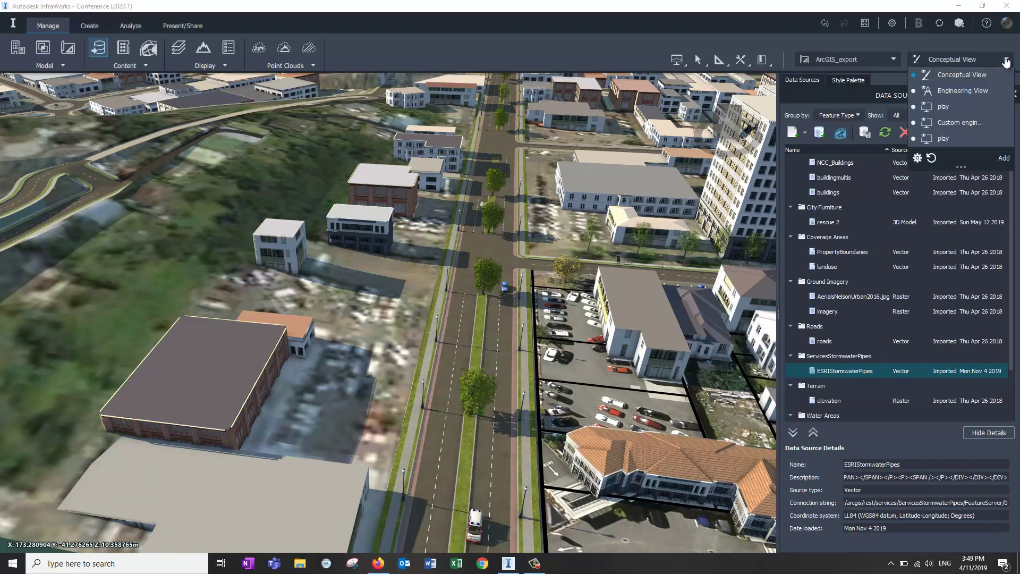
left_click(948, 92)
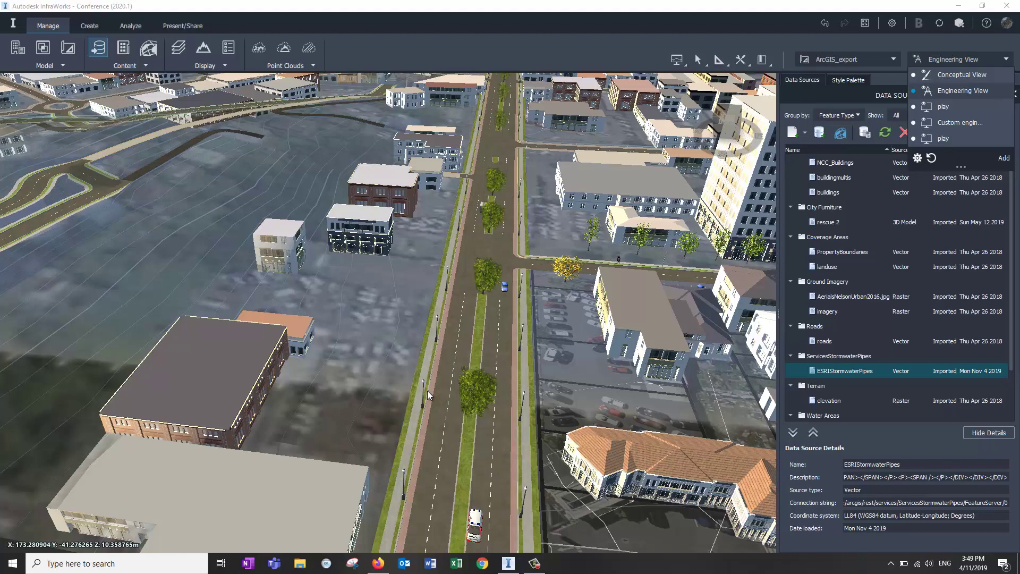
scroll(406, 379, "up", 3)
left_click_drag(383, 289, 496, 333)
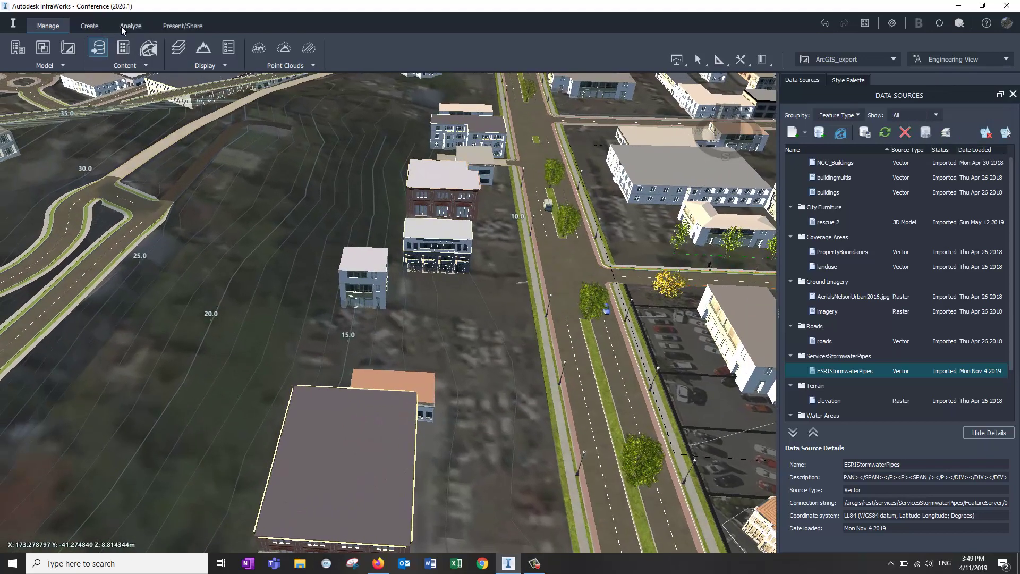
Start a Drainage network from the Create tab, placing Manholes and Pipelines.
left_click(90, 26)
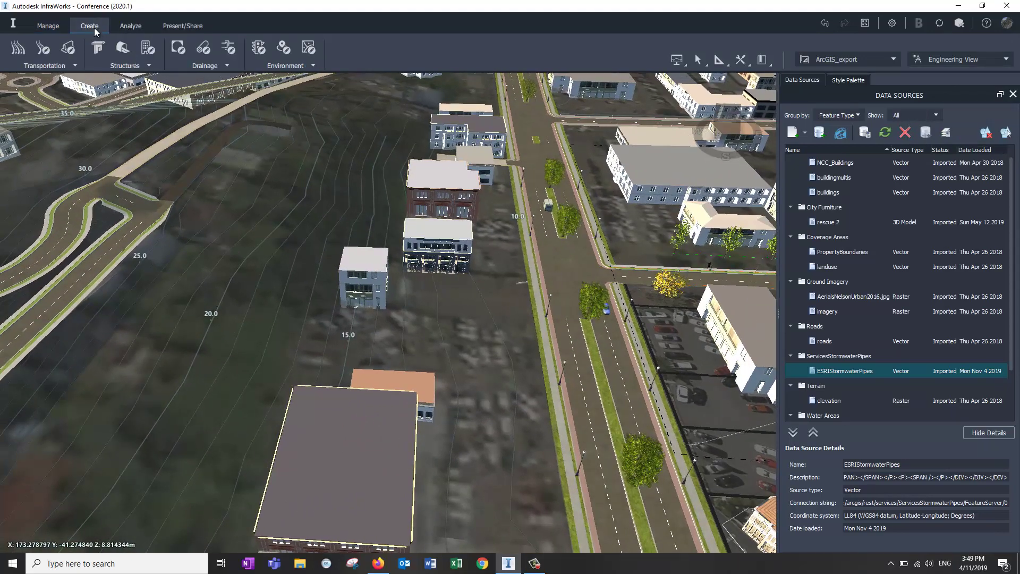
left_click(210, 67)
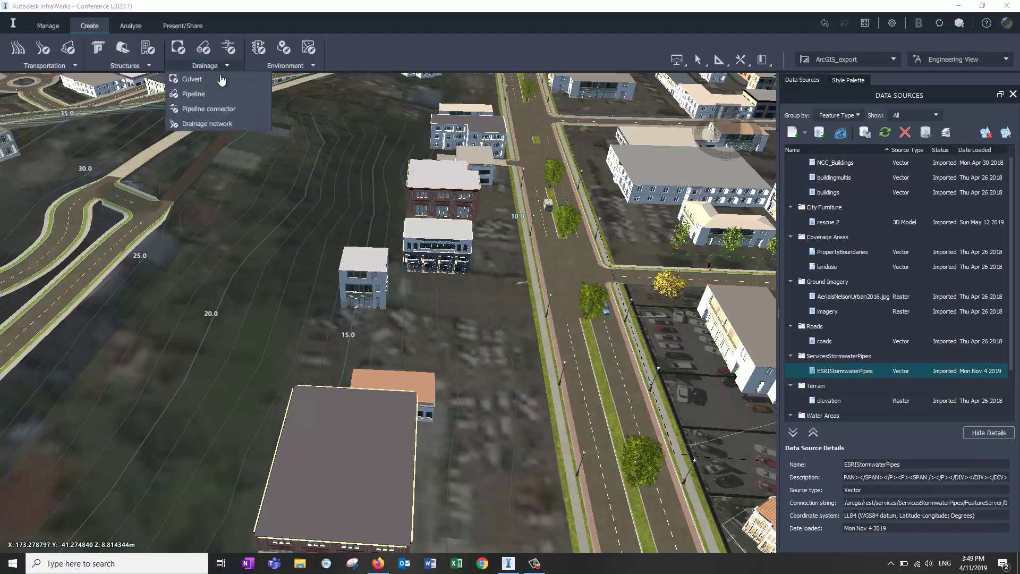
left_click(207, 123)
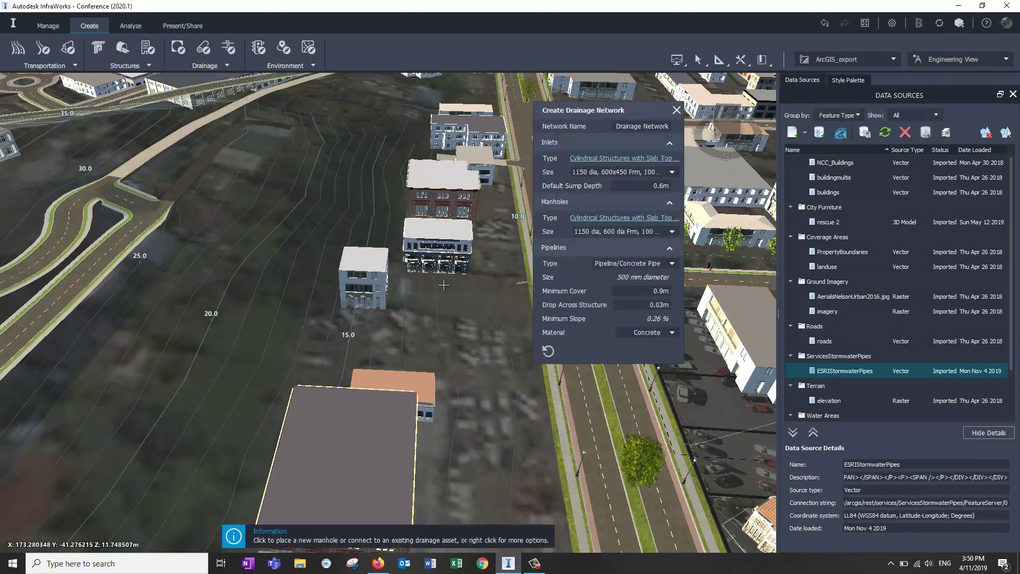
middle_click_drag(443, 285, 234, 309)
right_click(234, 307)
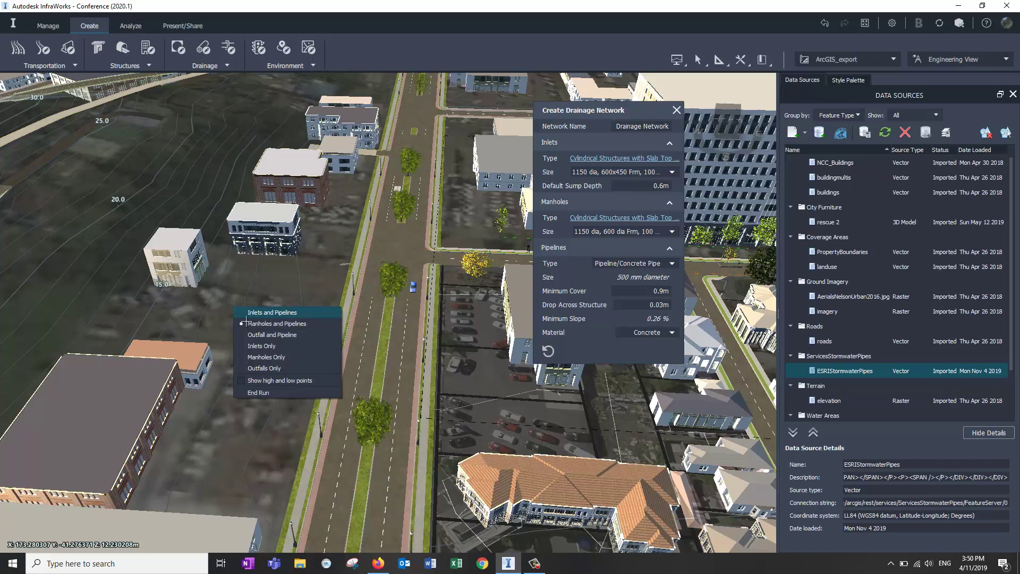
left_click(279, 323)
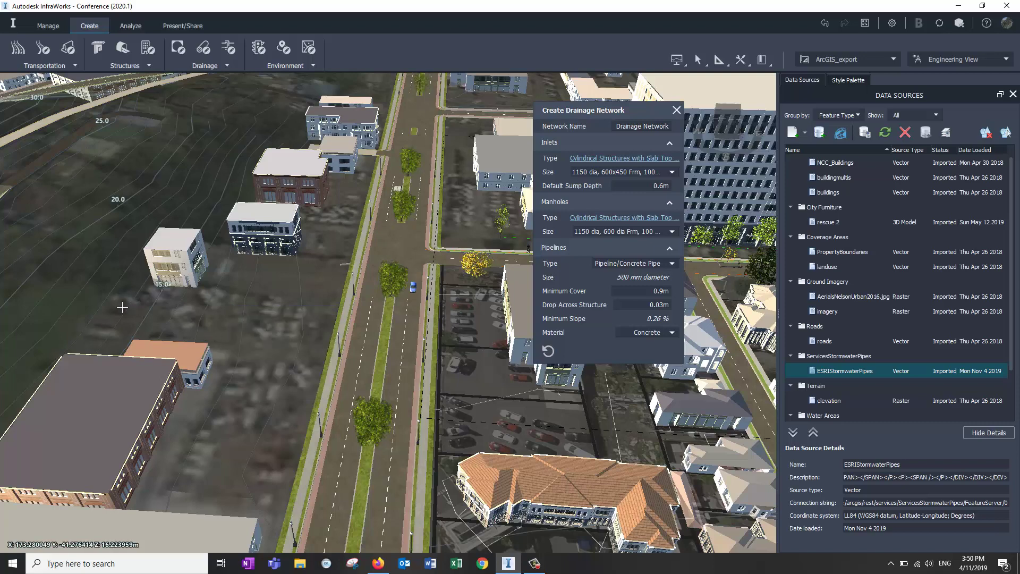
Place two manholes beside the street and end the run.
left_click(94, 290)
left_click(235, 320)
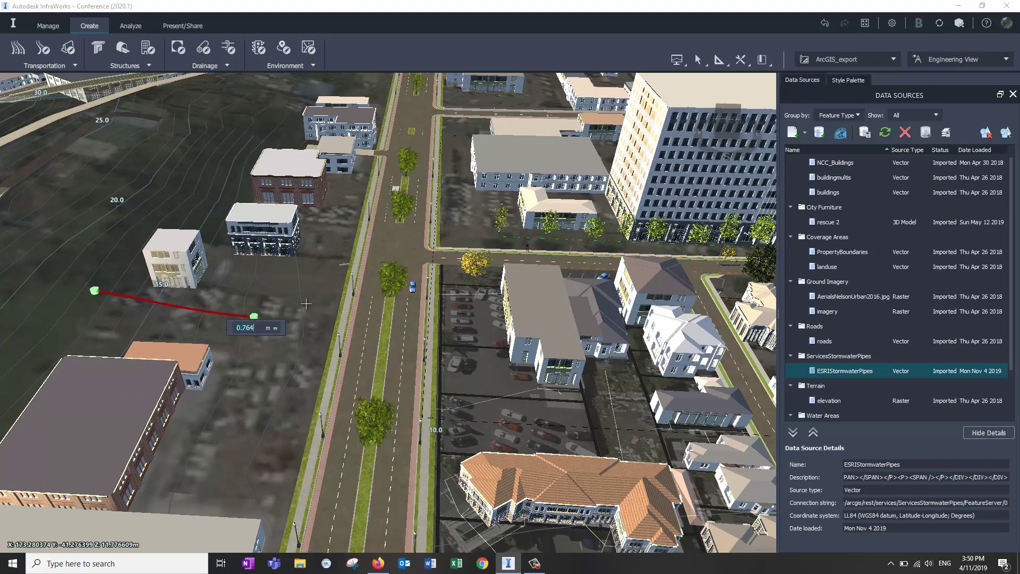
right_click(331, 273)
left_click(357, 360)
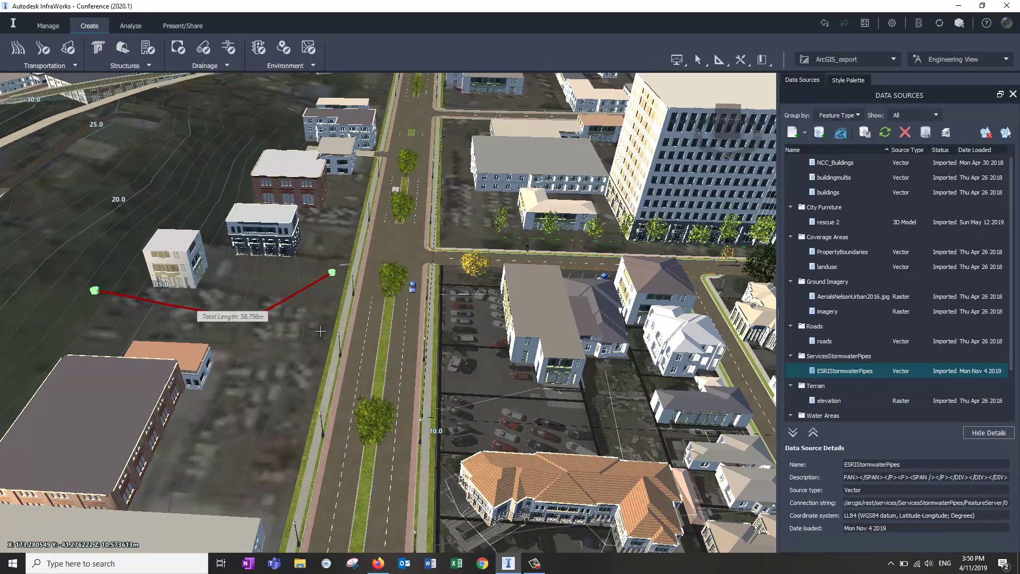
Orbit beneath the new network and inspect Pipe-2: 500 mm concrete, 24.979 m at 4.736% slope.
scroll(329, 324, "up", 3)
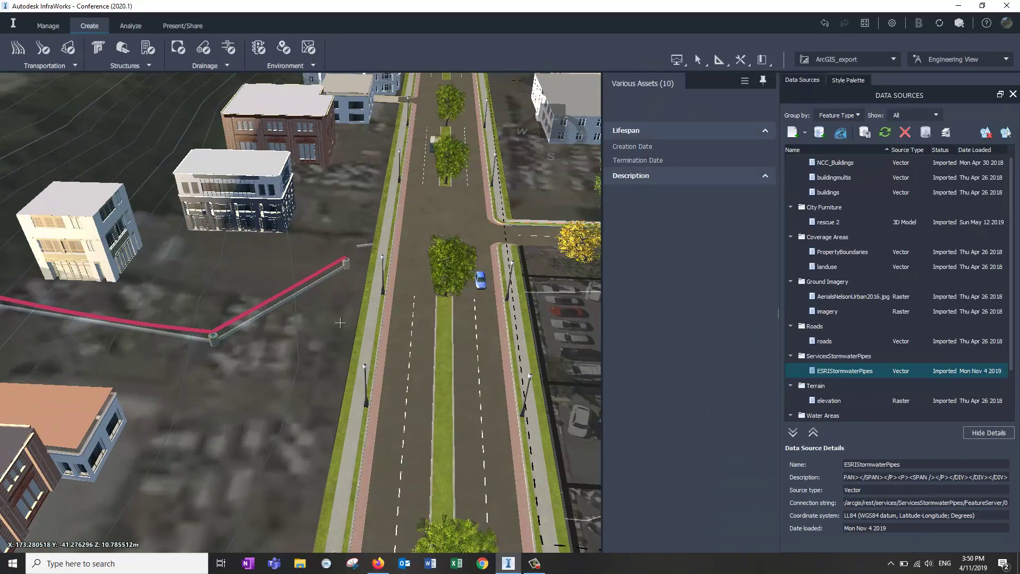
middle_click_drag(340, 322, 409, 348)
key("Escape")
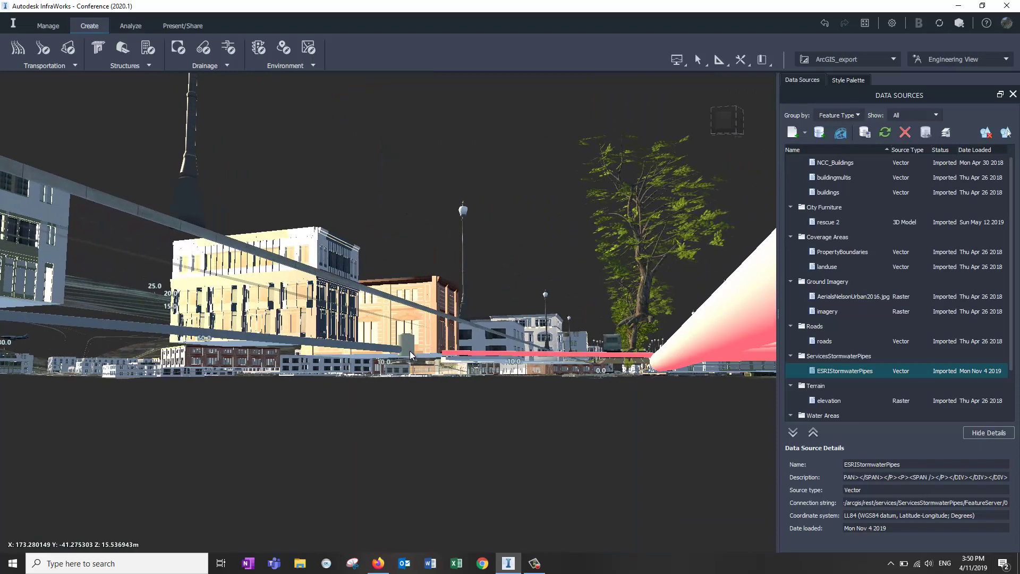
left_click(422, 428)
key("Escape")
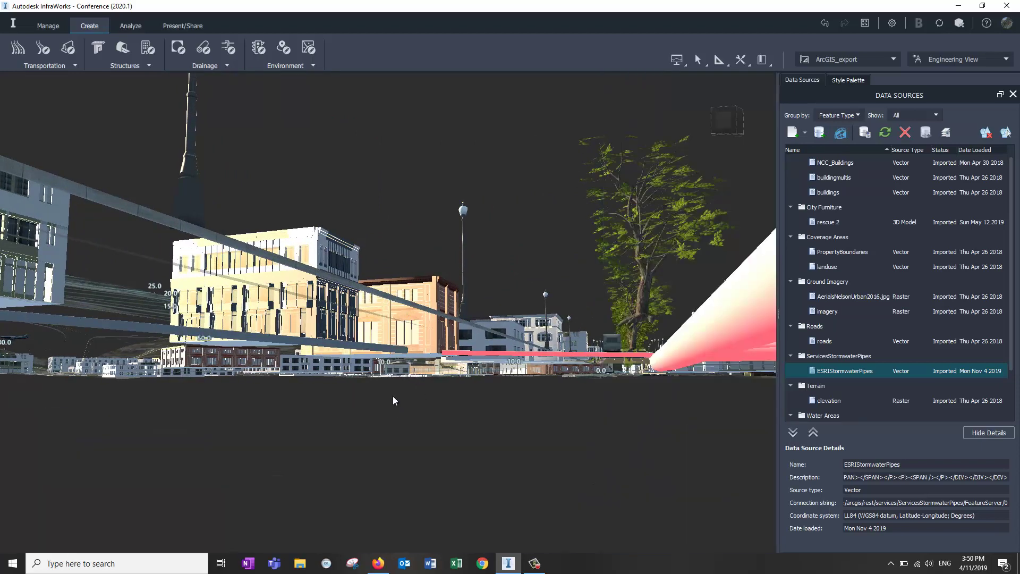
Stretch Pipe-2's end so the pipe reaches the pink stormwater pipe at 29.771 m long.
left_click(393, 393)
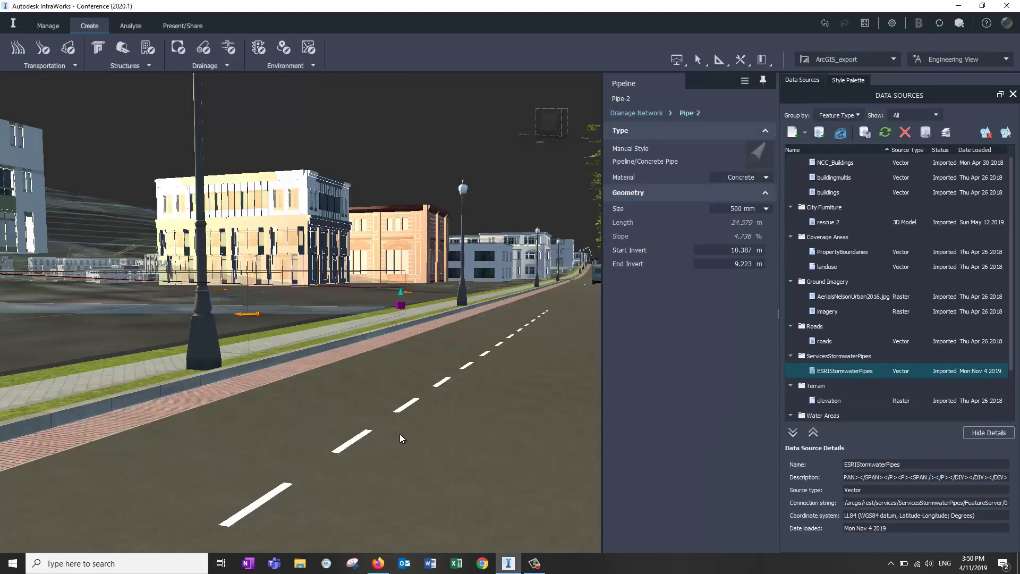
middle_click_drag(399, 433, 396, 570)
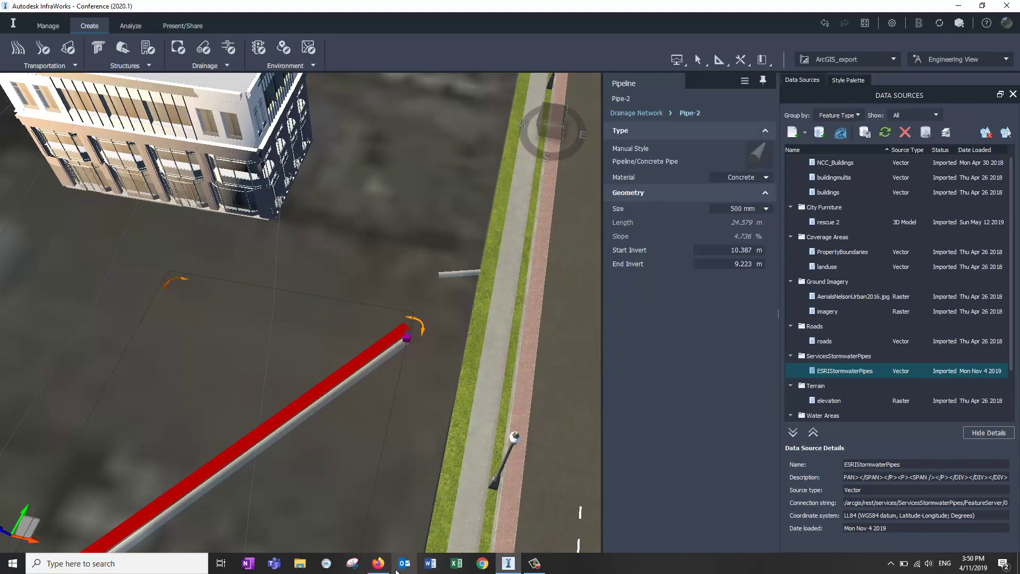
left_click_drag(409, 343, 437, 265)
left_click_drag(450, 301, 449, 301)
Lower the elevation of Pipe-2's end to give a 0.512% slope, then deselect it.
middle_click_drag(438, 385, 429, 256)
left_click(441, 309)
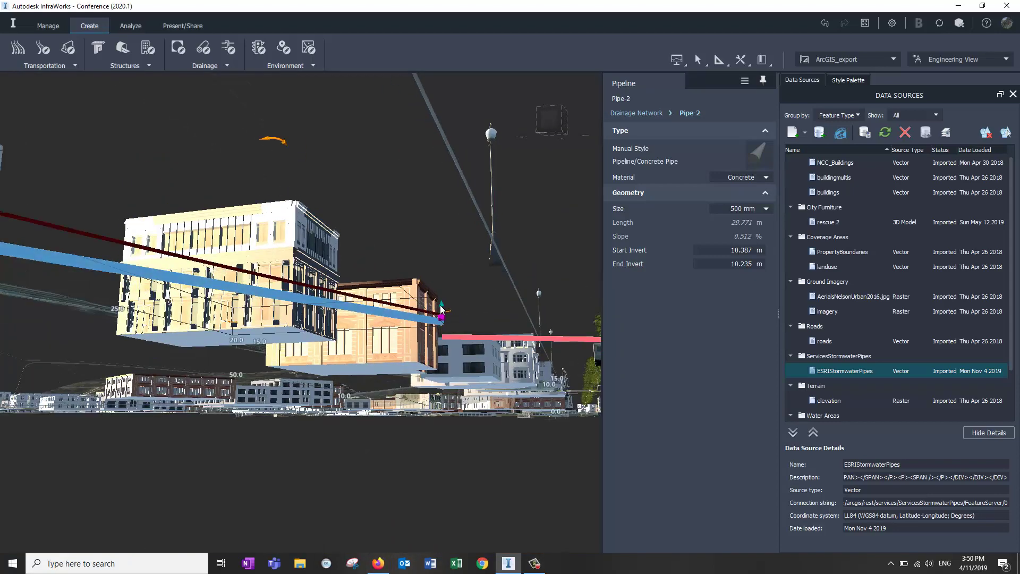
left_click_drag(441, 307, 441, 322)
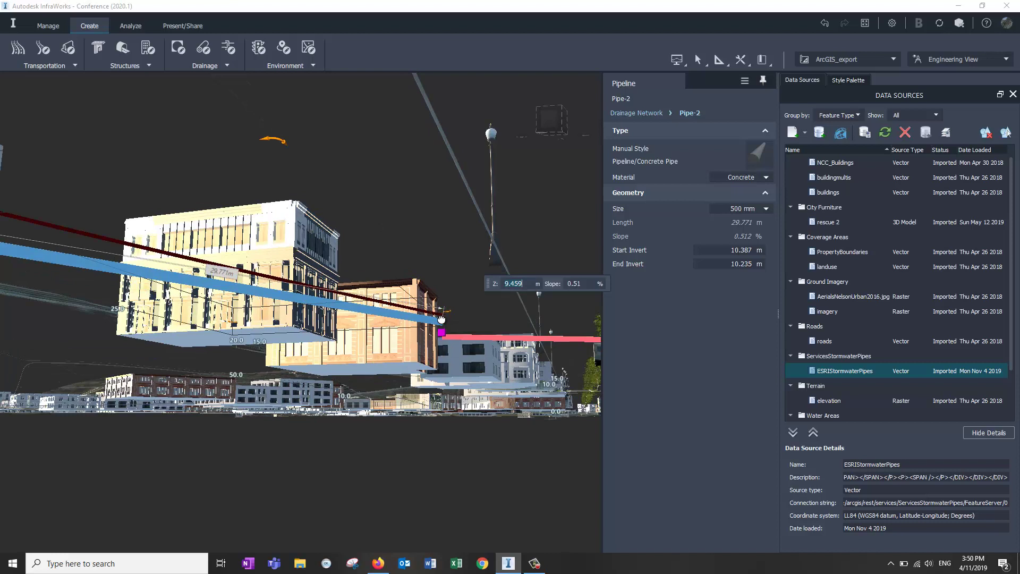
left_click_drag(468, 354, 467, 356)
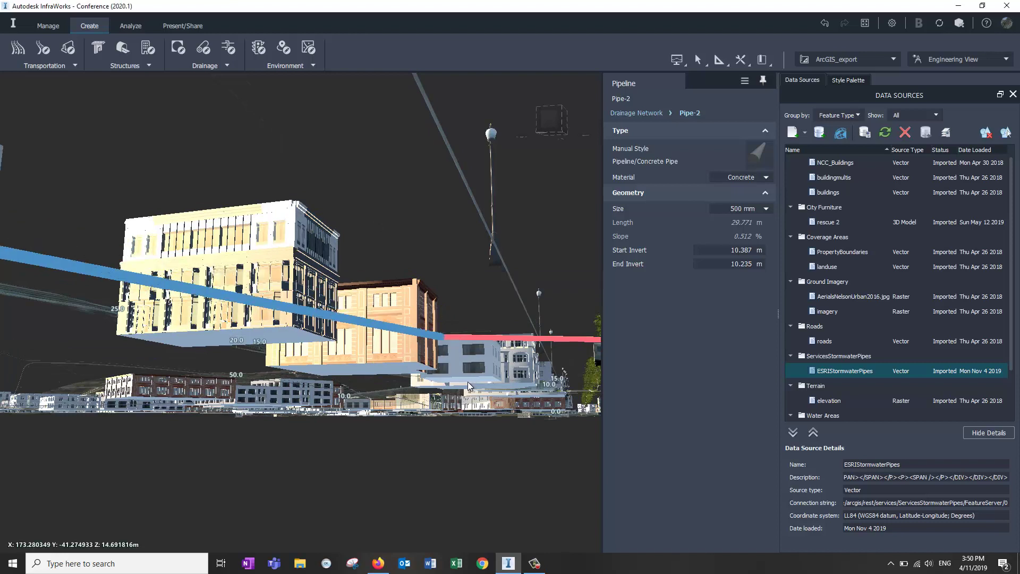
left_click(431, 394)
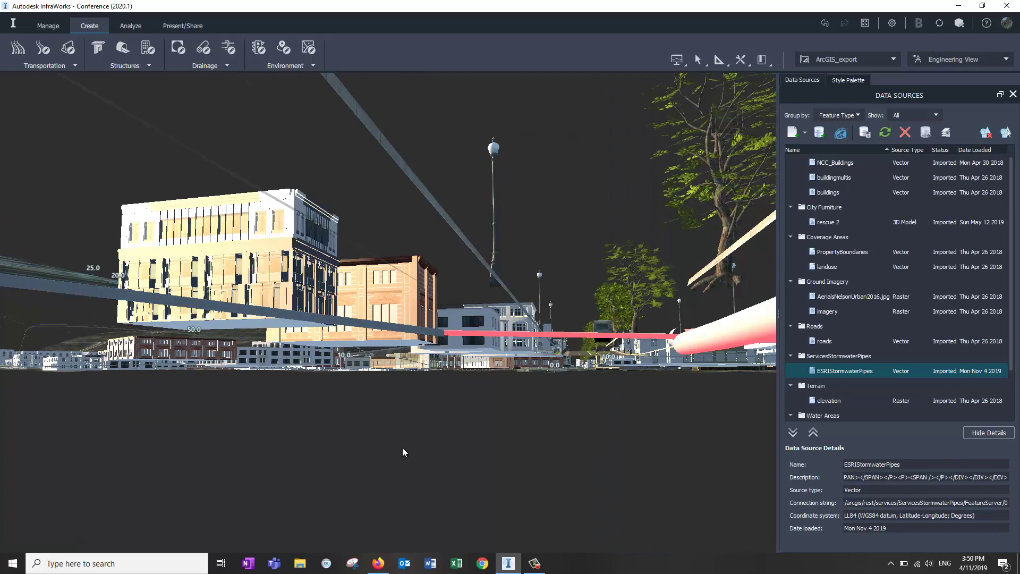
Bring up the ServicesStormwaterPipes web map in Firefox with its Add Features panel open.
left_click(378, 563)
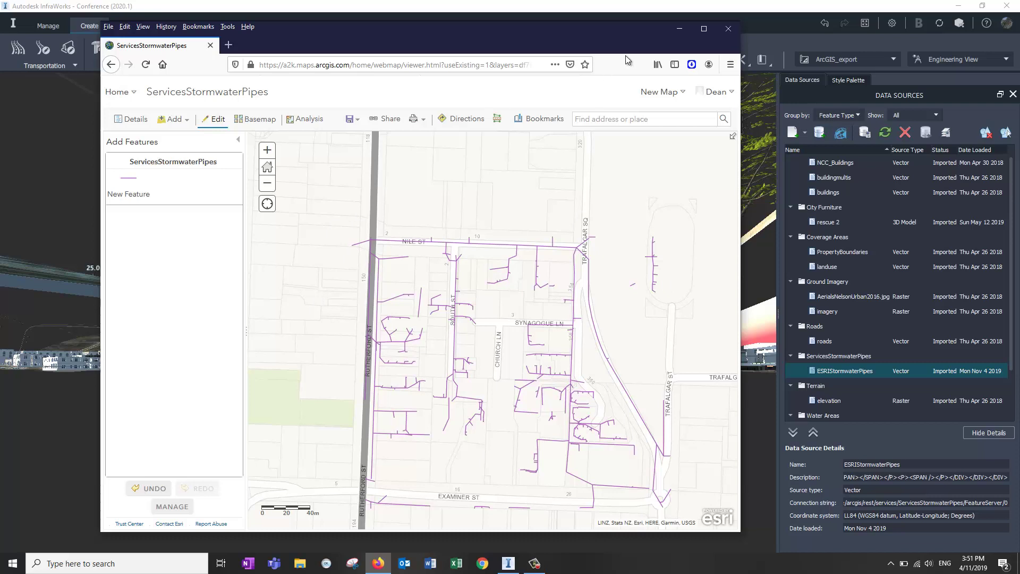
Back in InfraWorks, change Pipe-2's feature class to ServicesStormwaterPipes.
left_click(680, 29)
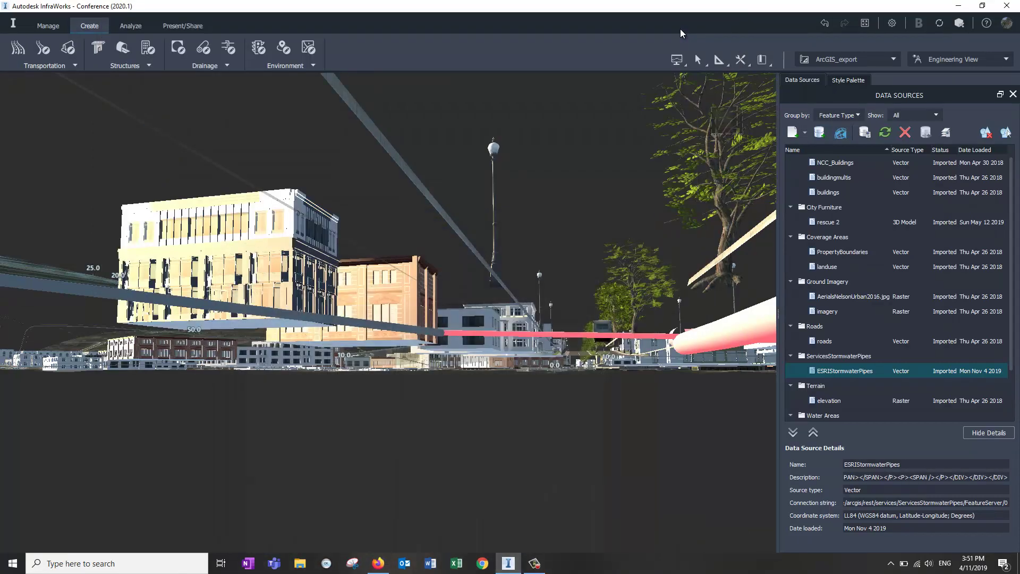
left_click(379, 326)
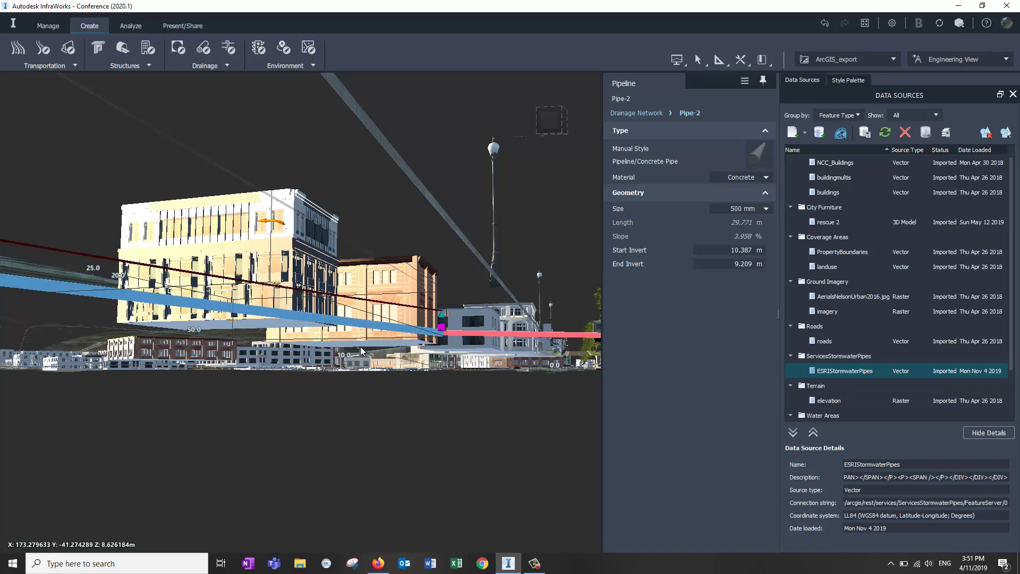
right_click(344, 324)
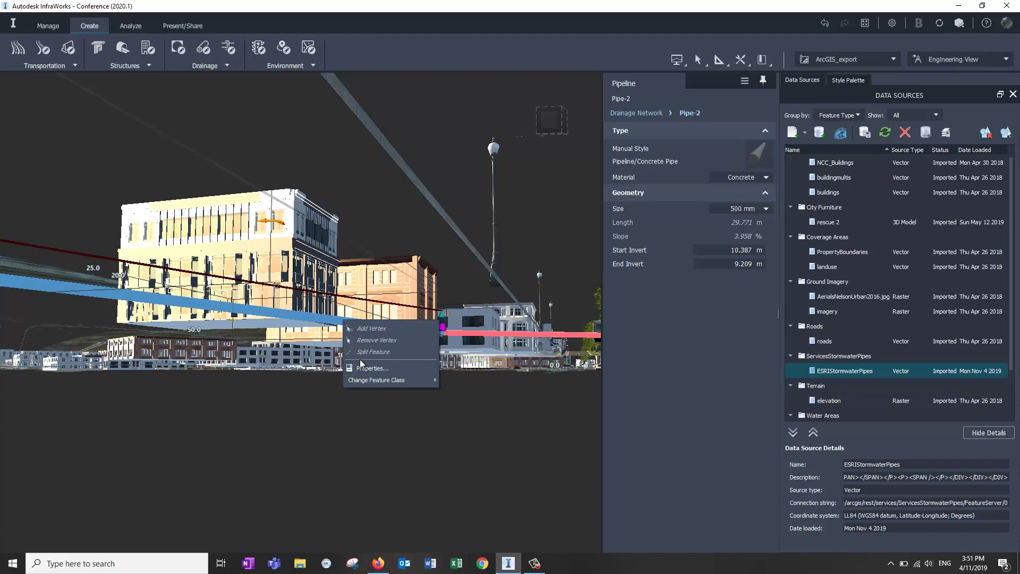
mouse_move(374, 387)
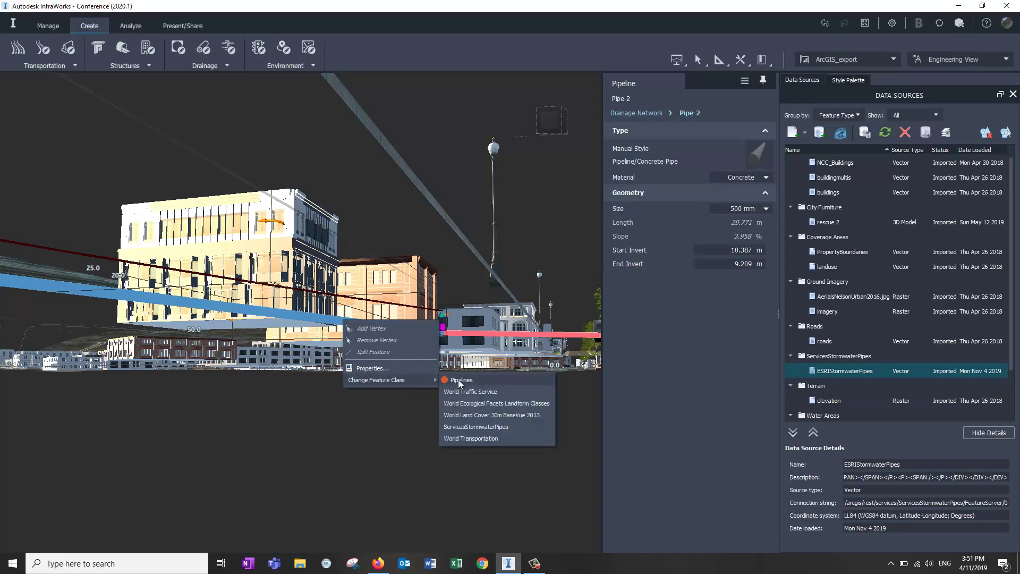
left_click(491, 428)
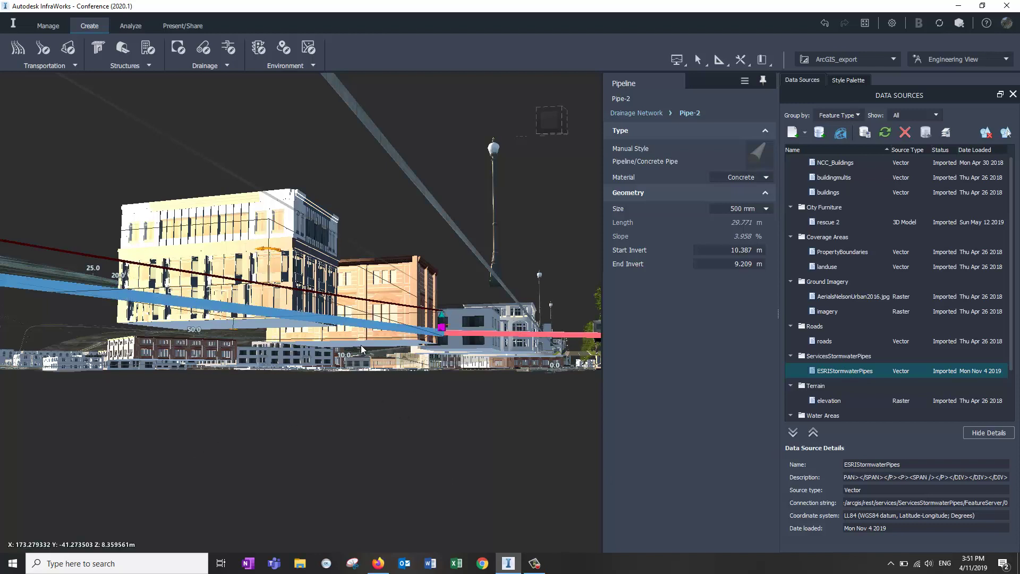
Review Pipe-2's full properties, showing its 3.938% slope, then close them and deselect.
right_click(364, 323)
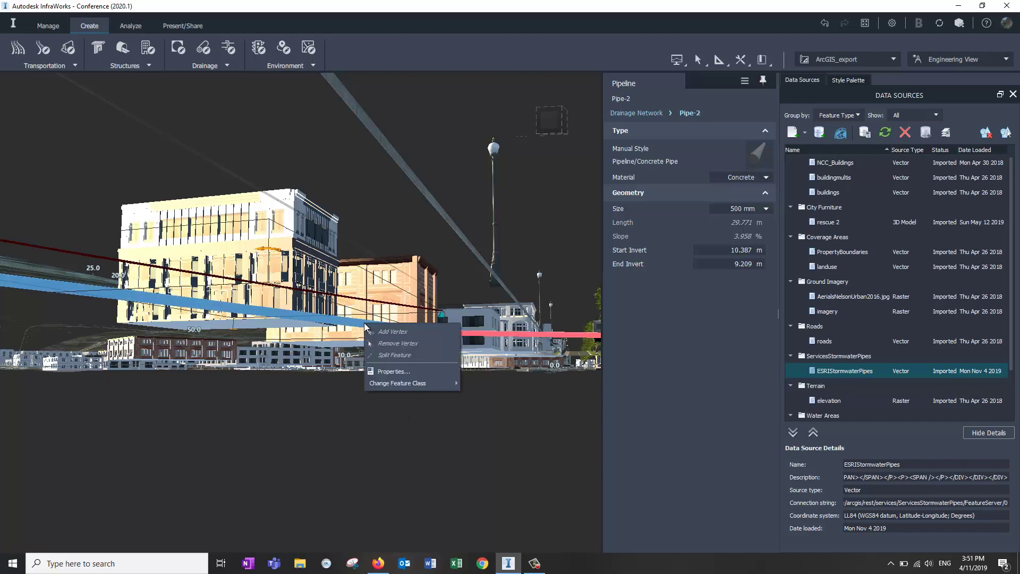
left_click(392, 371)
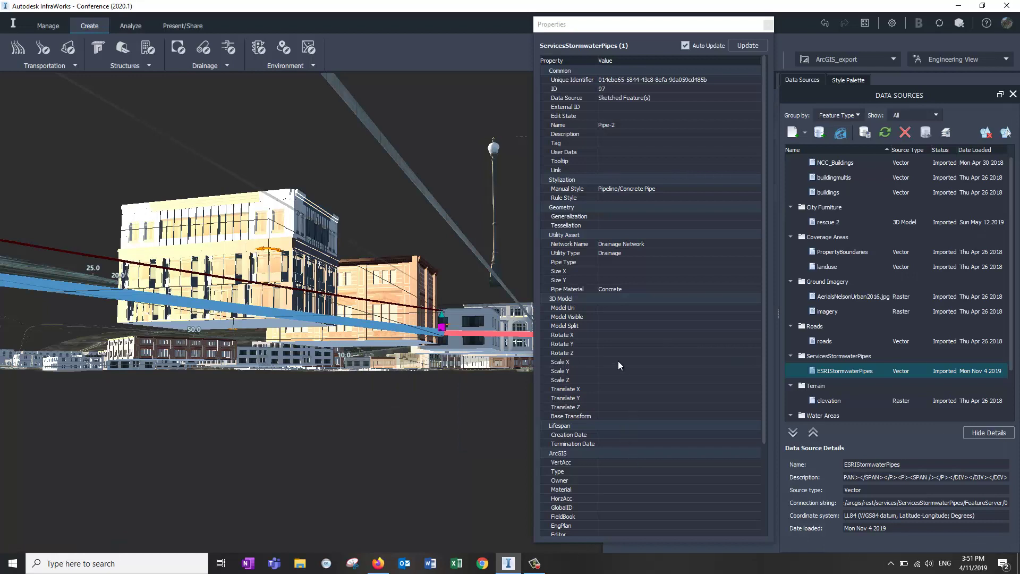
scroll(671, 352, "down", 4)
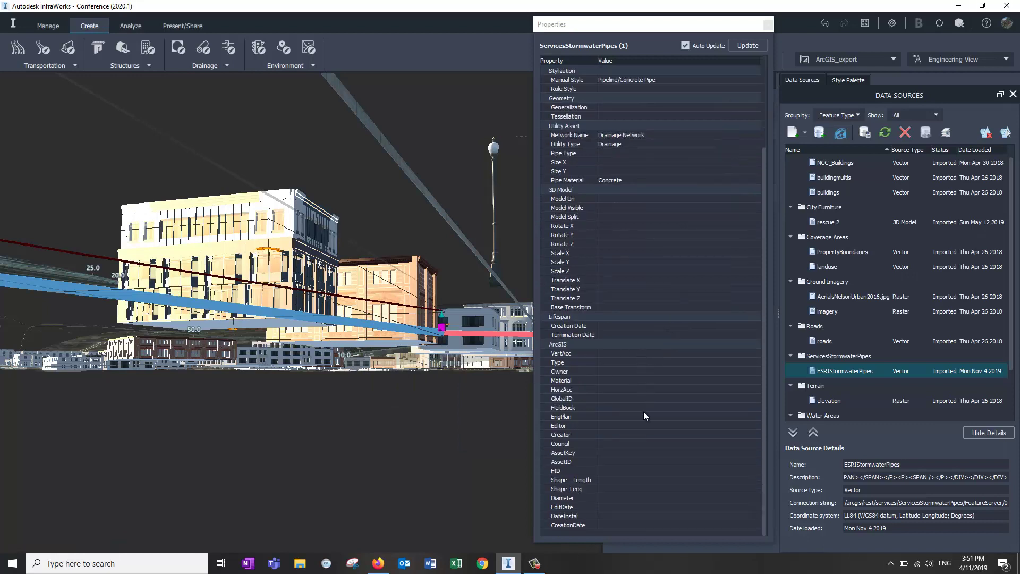
left_click(767, 26)
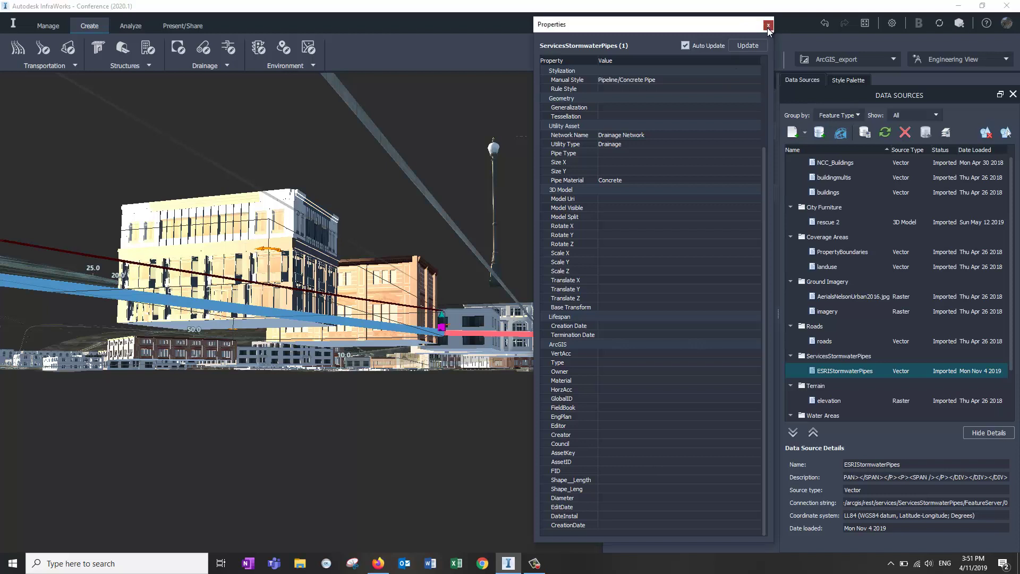
left_click(768, 25)
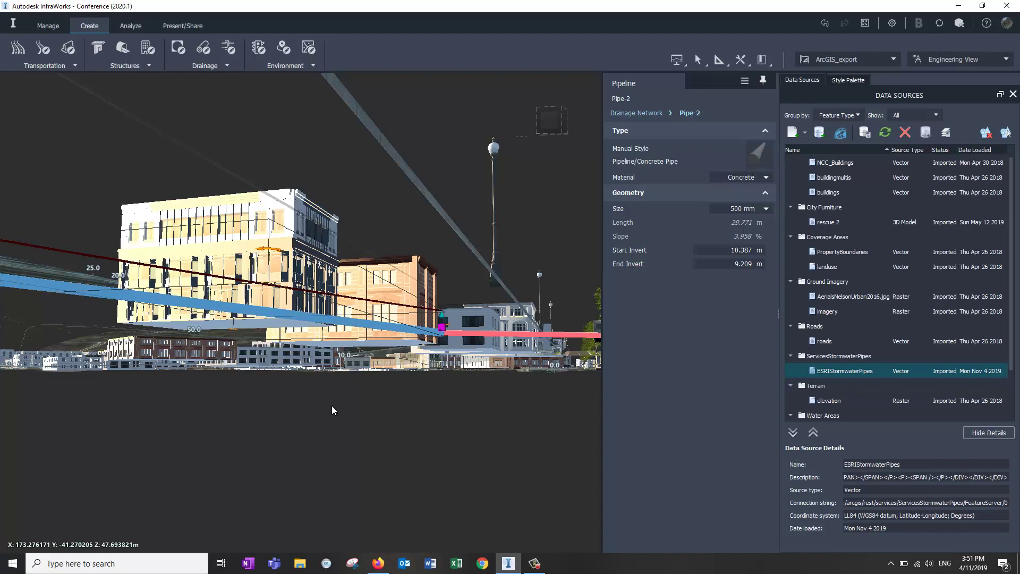
left_click(351, 427)
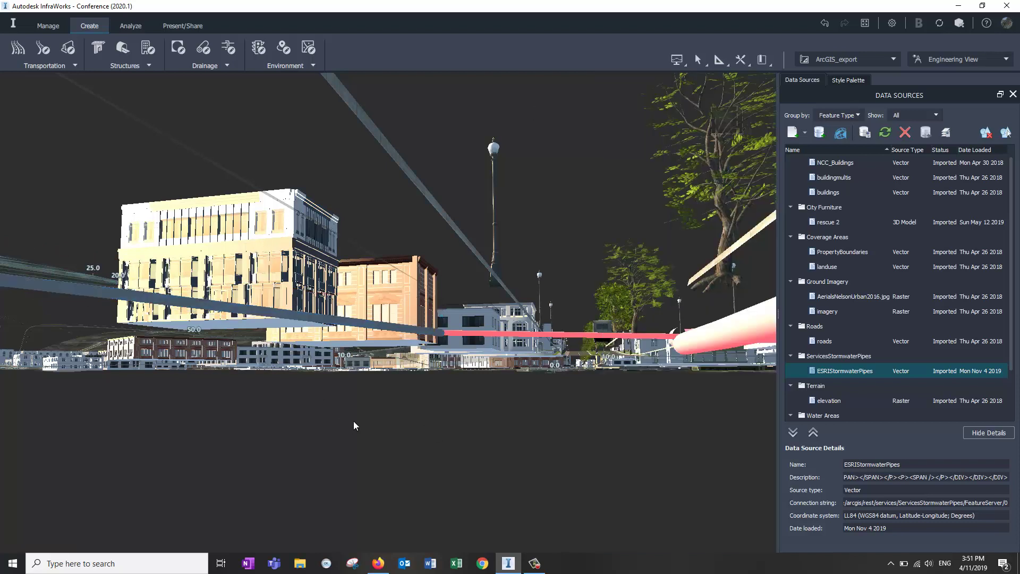
Save the ESRIStormwaterPipes data source back to ArcGIS.
right_click(858, 370)
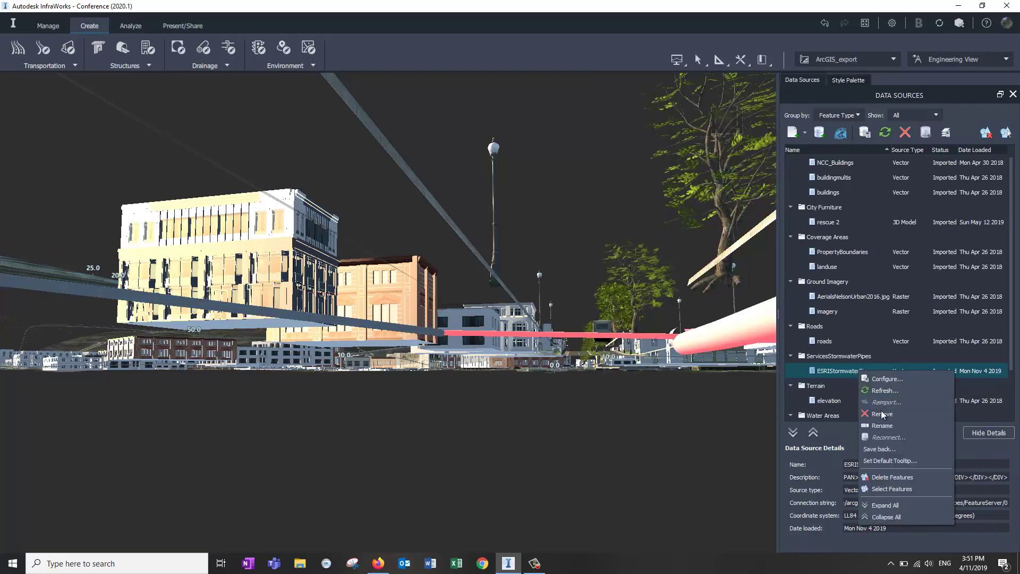
left_click(884, 449)
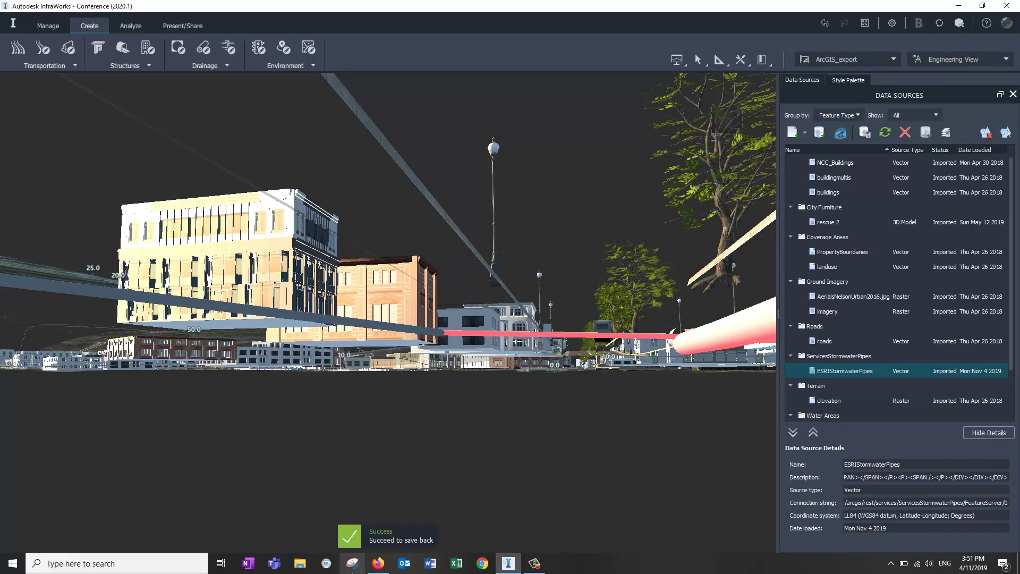
Reload the ServicesStormwaterPipes web map in Firefox to check for the saved pipe.
left_click(378, 564)
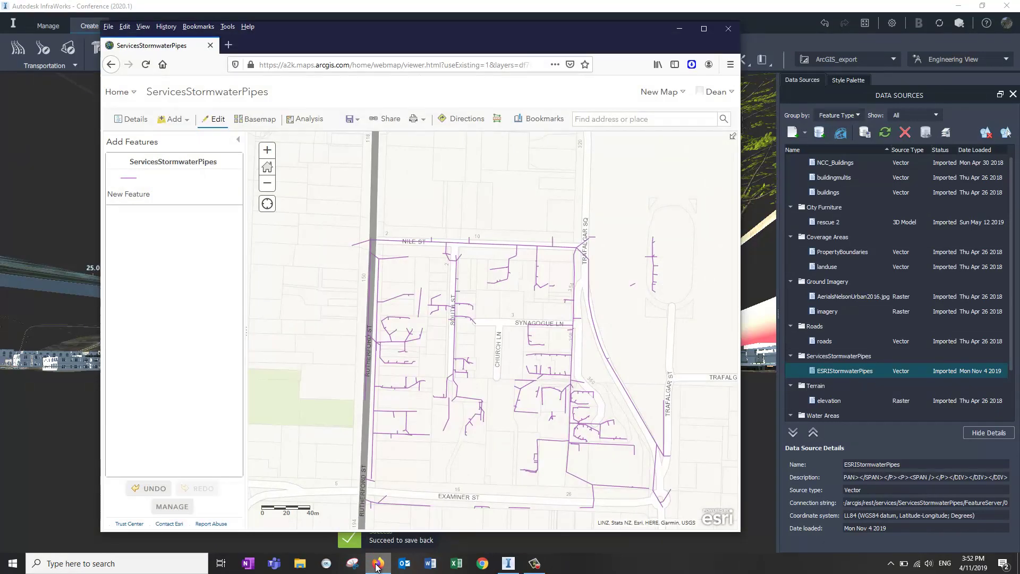
left_click(145, 65)
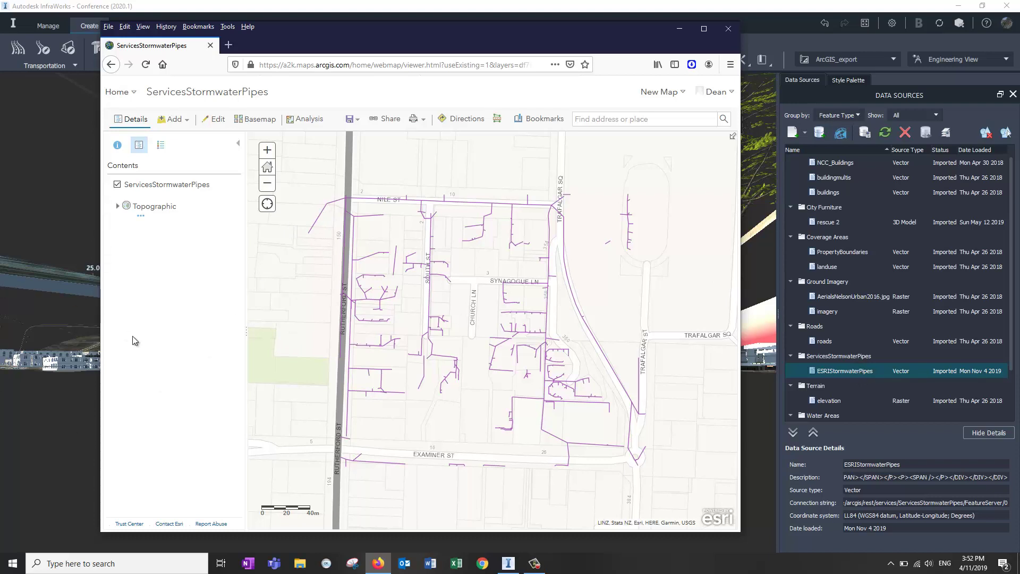
Close the browser, zoom out, and orbit around the red stormwater pipe beside the street.
left_click(729, 31)
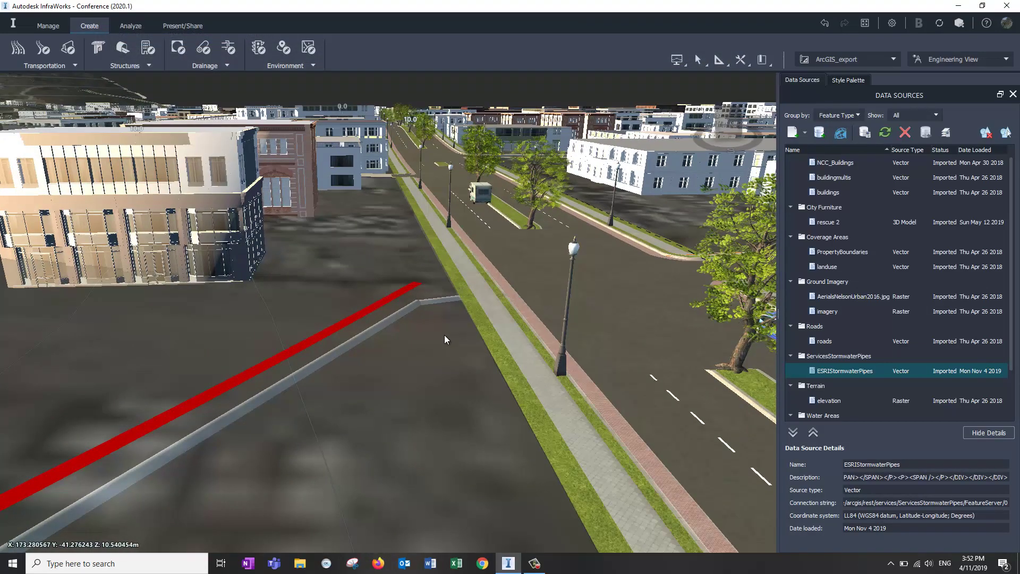
scroll(444, 335, "down", 5)
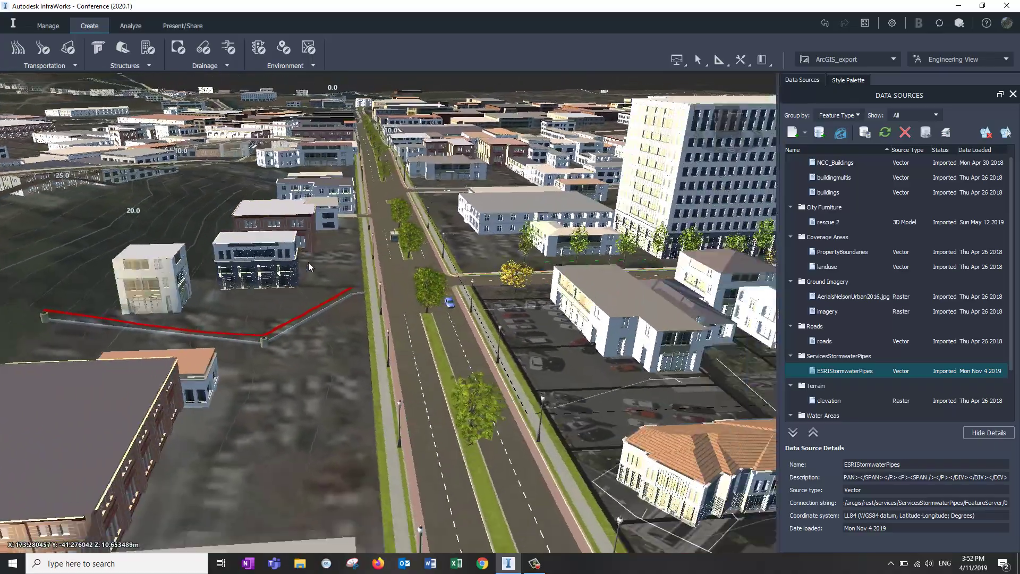
middle_click_drag(308, 266, 393, 368)
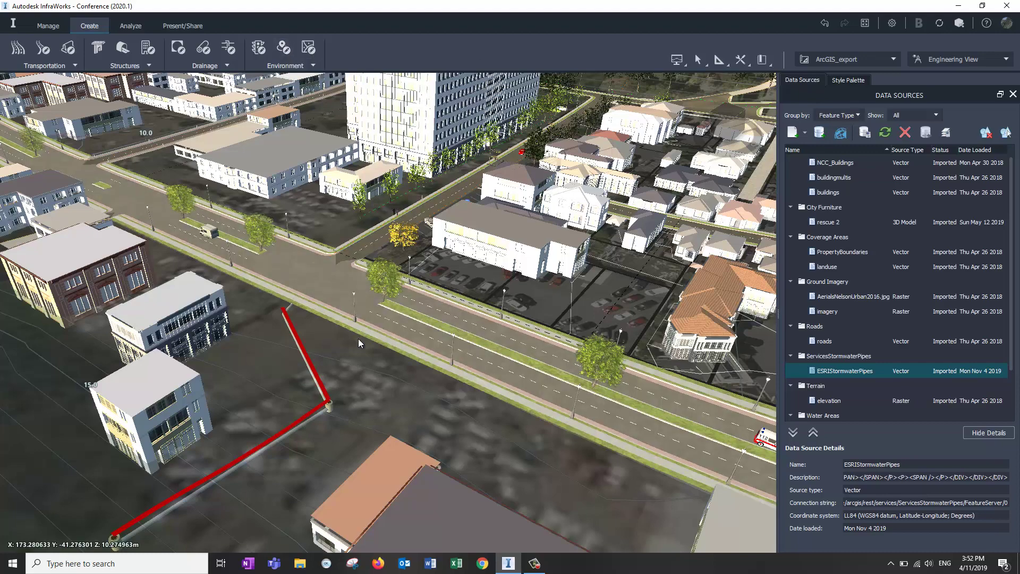
middle_click_drag(365, 365, 379, 375)
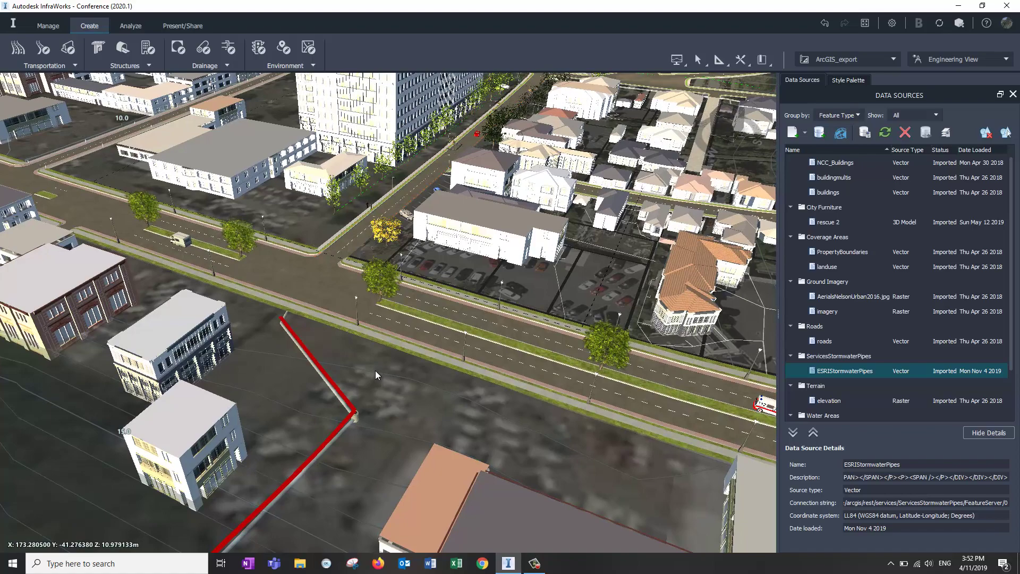
middle_click_drag(391, 374, 350, 366)
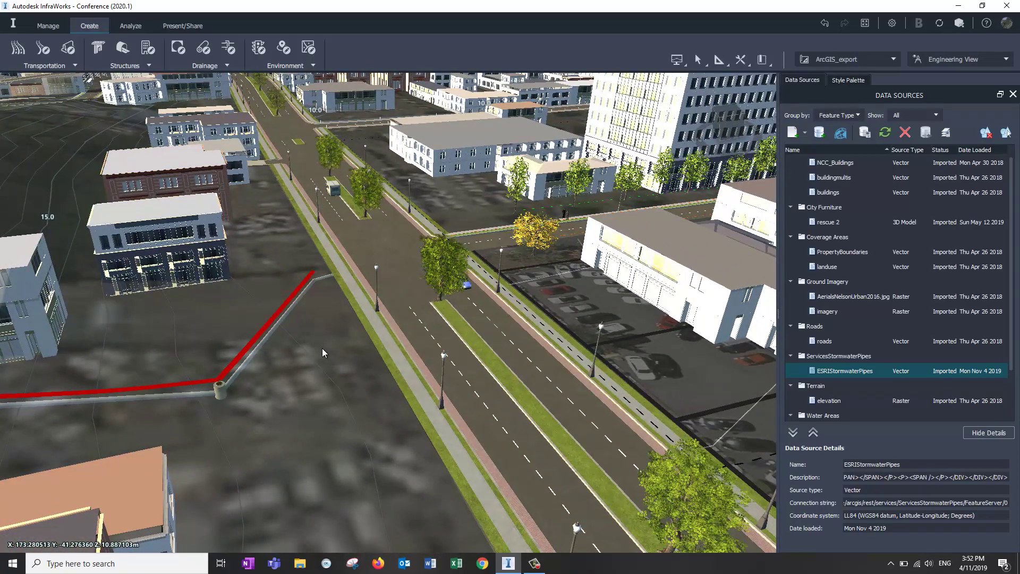
middle_click_drag(304, 319, 270, 282)
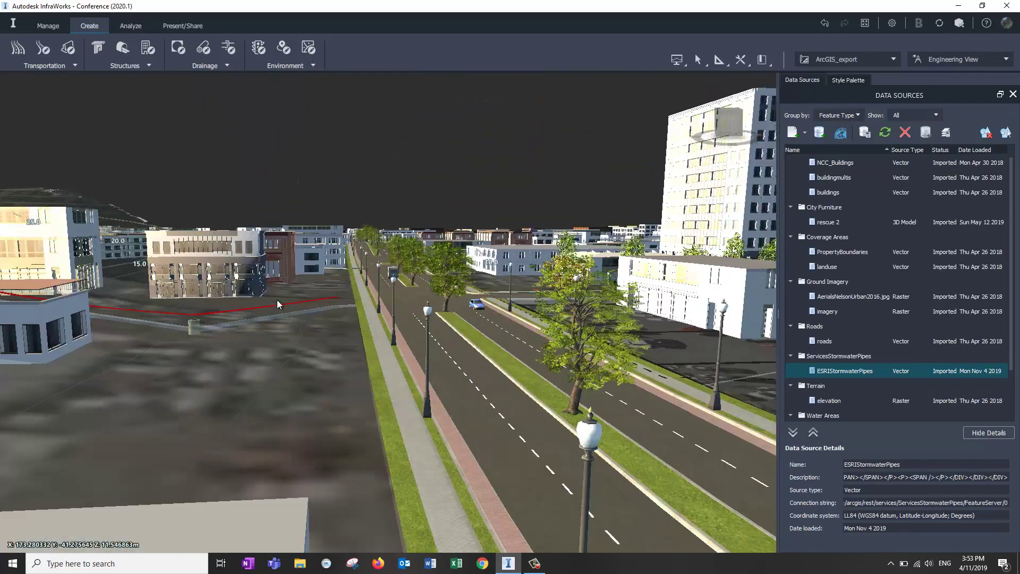
middle_click_drag(277, 299, 293, 348)
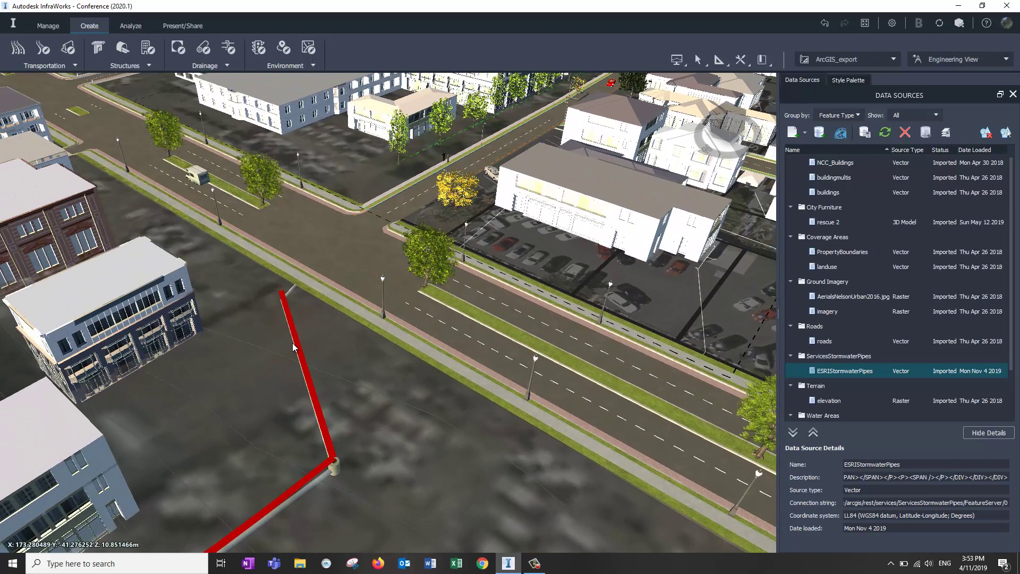